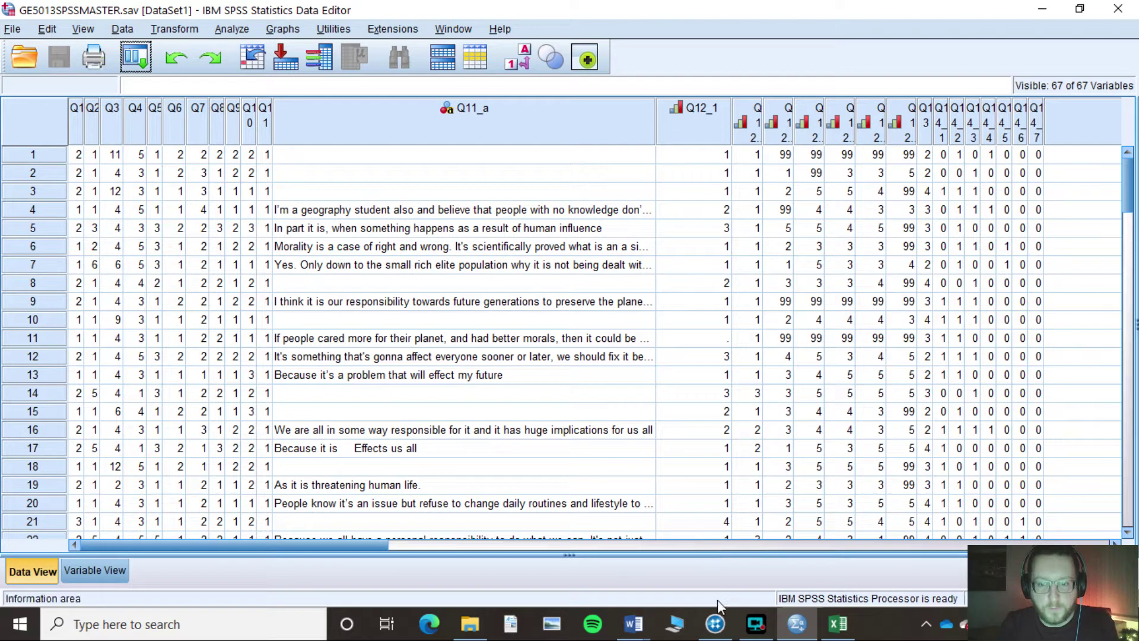
Step: Switch to NVivo and create a new project titled "spss video"
{"action": "left_click", "coordinate": [717, 626]}
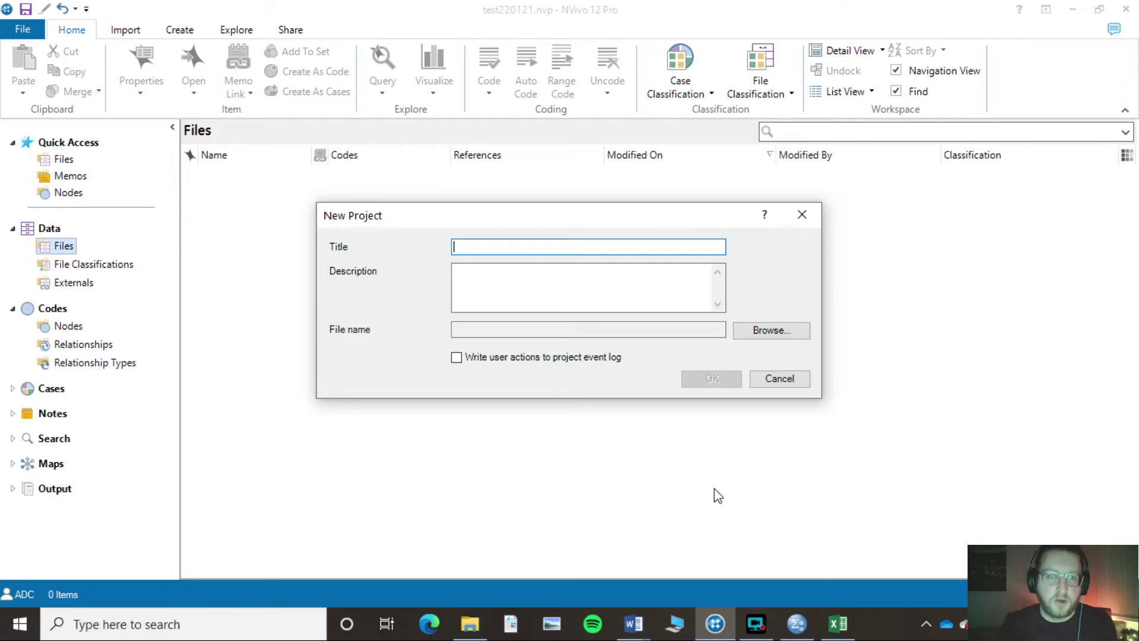
{"action": "type", "text": "spss"}
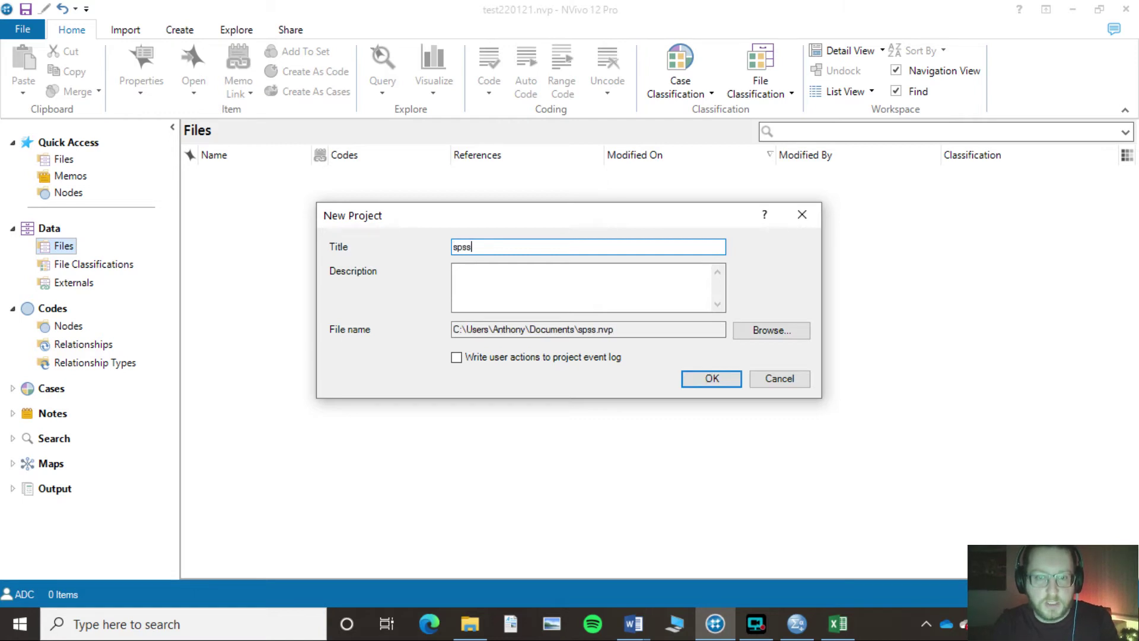
{"action": "type", "text": " video"}
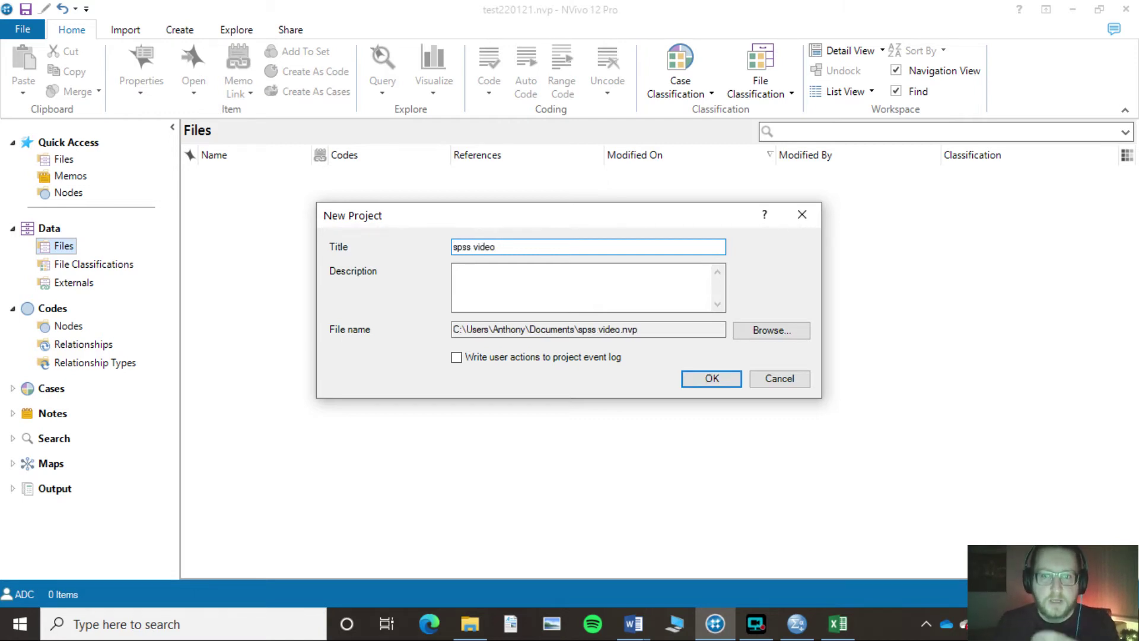
{"action": "left_click", "coordinate": [718, 380]}
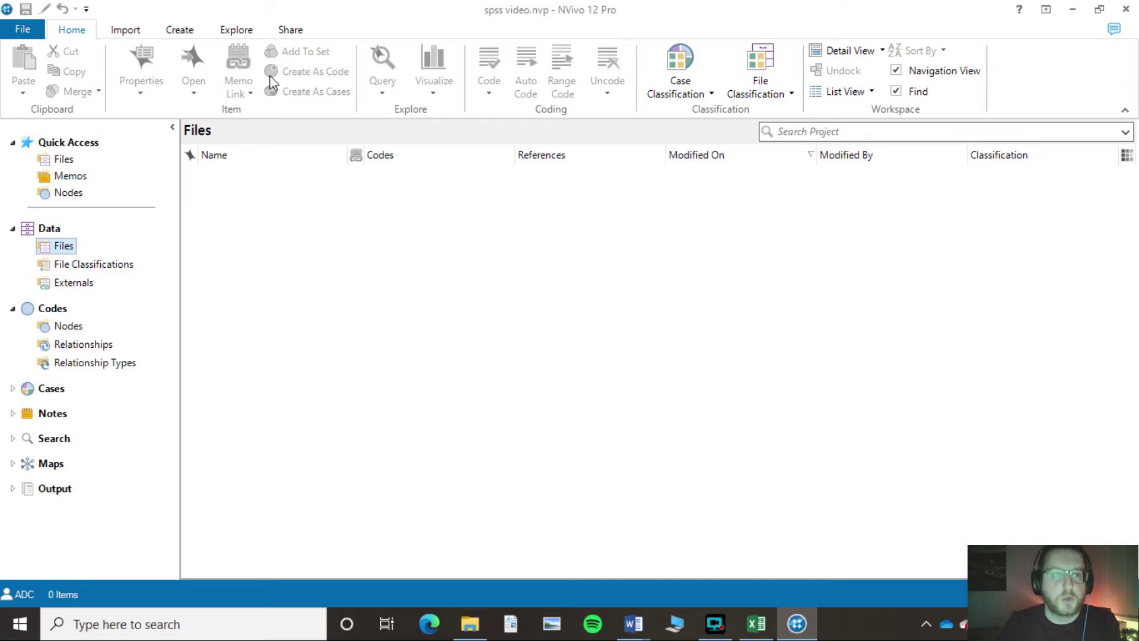
Step: Start an Excel survey import using the file GE5013COMPLETECODEBOOK
{"action": "left_click", "coordinate": [124, 30]}
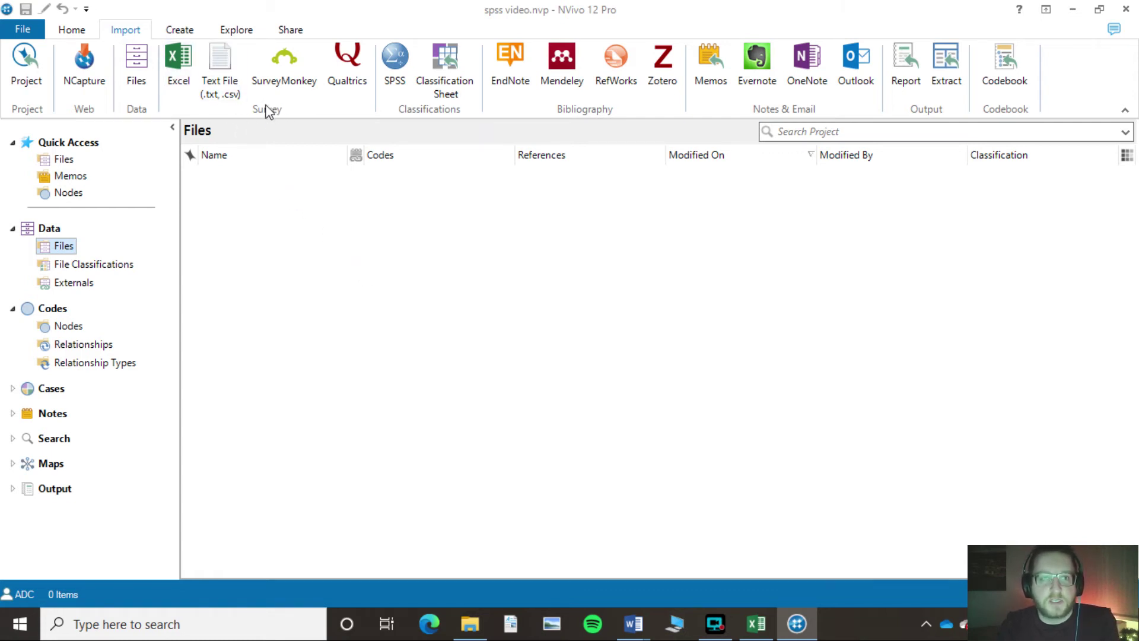
{"action": "left_click", "coordinate": [180, 70]}
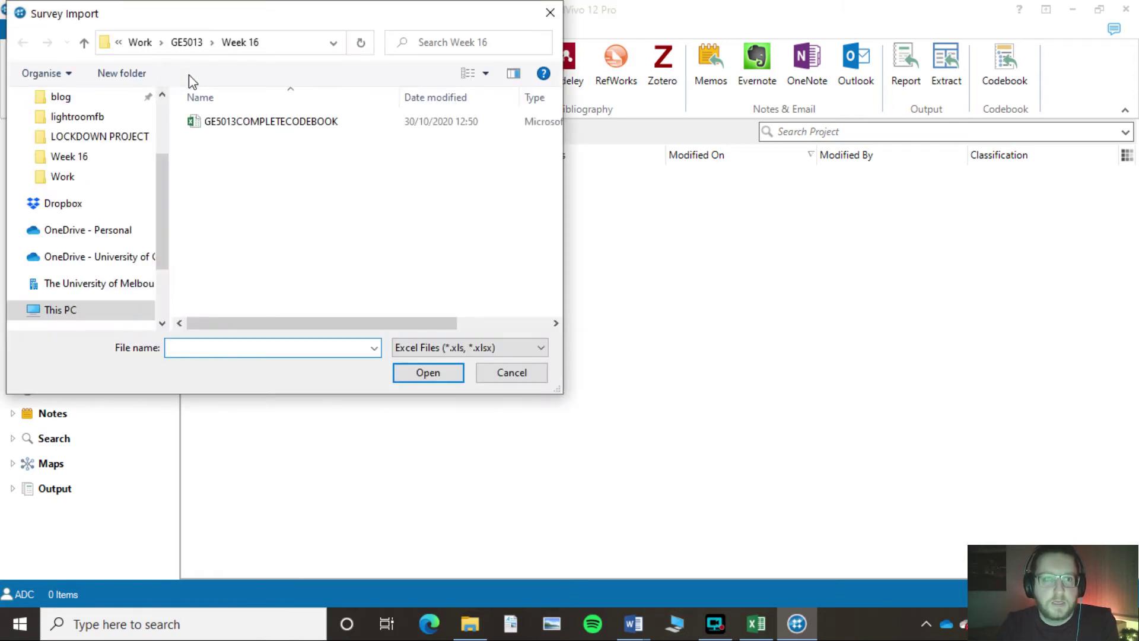
{"action": "left_click", "coordinate": [300, 126]}
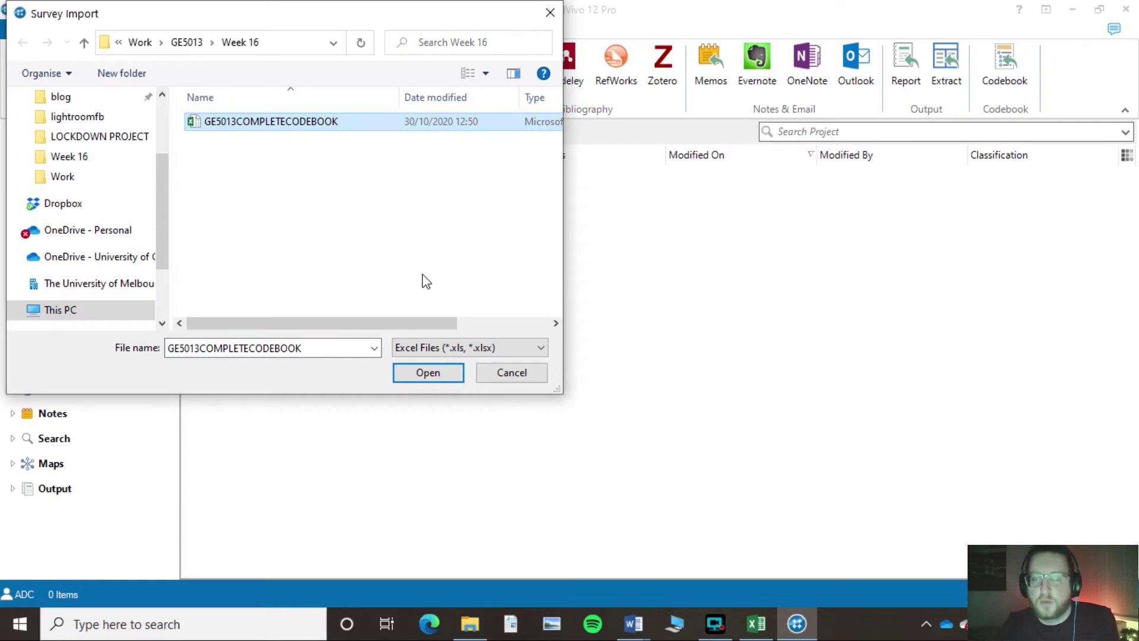
{"action": "left_click", "coordinate": [429, 373]}
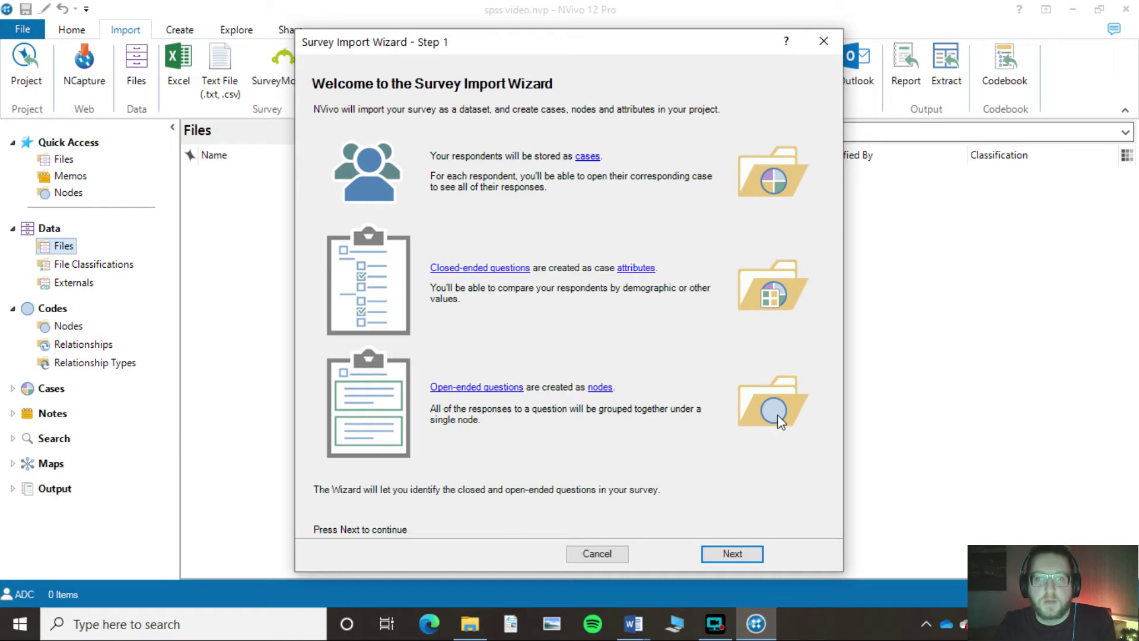
Step: Check the survey columns and accept one header row, Day Month Year dates, Q1 as unique ID and the Survey Respondent classification
{"action": "left_click", "coordinate": [754, 552]}
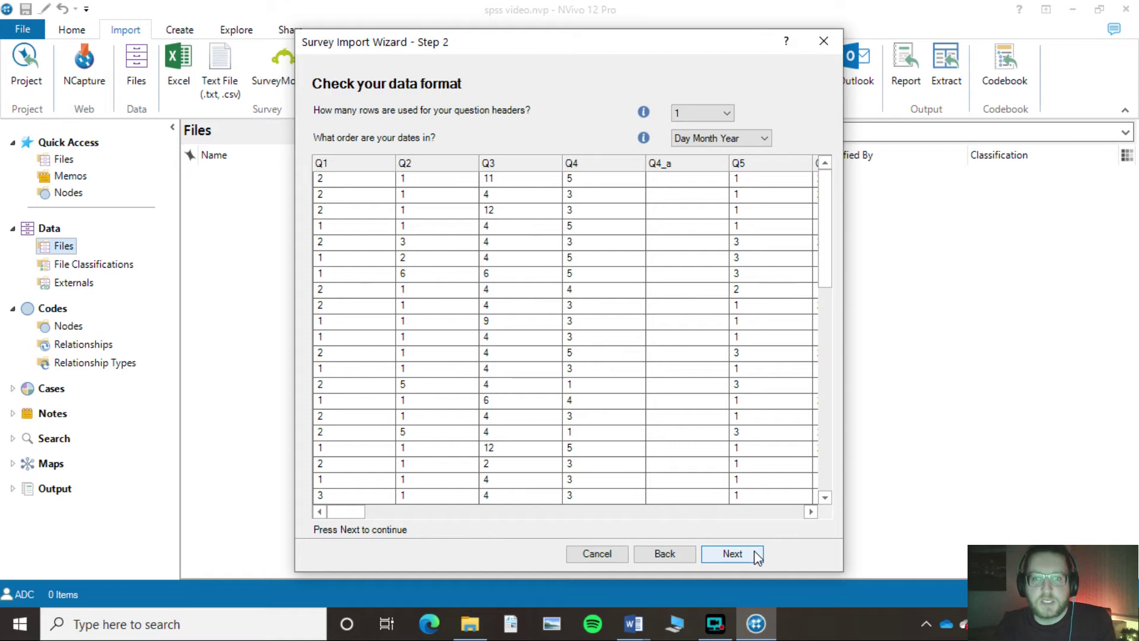
{"action": "left_click_drag", "start_coordinate": [350, 514], "coordinate": [431, 509]}
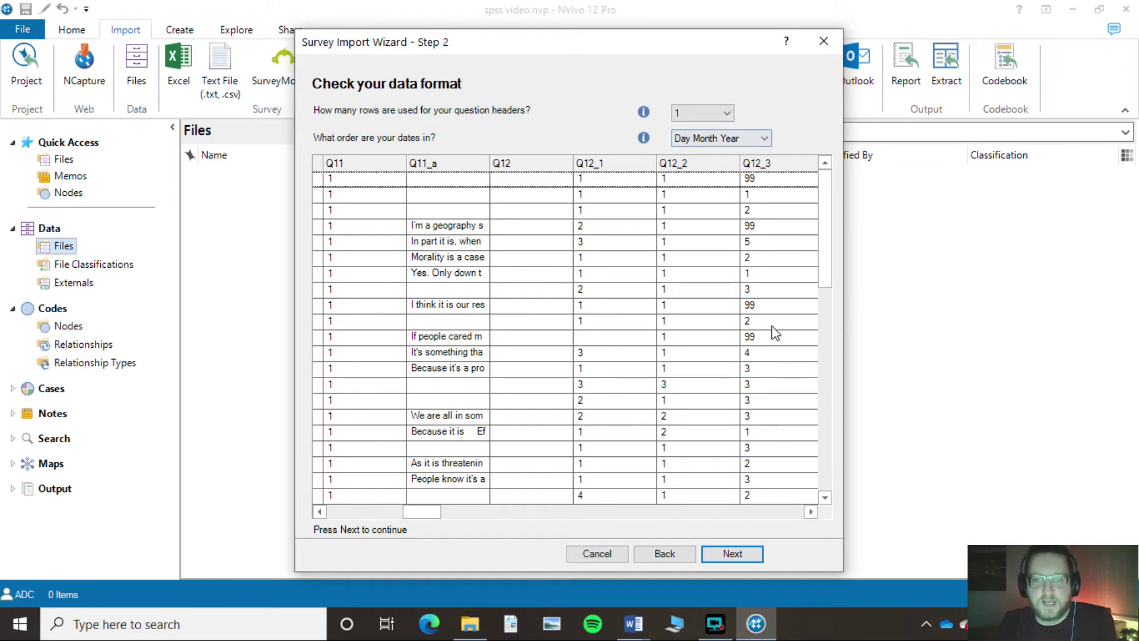
{"action": "left_click", "coordinate": [732, 554]}
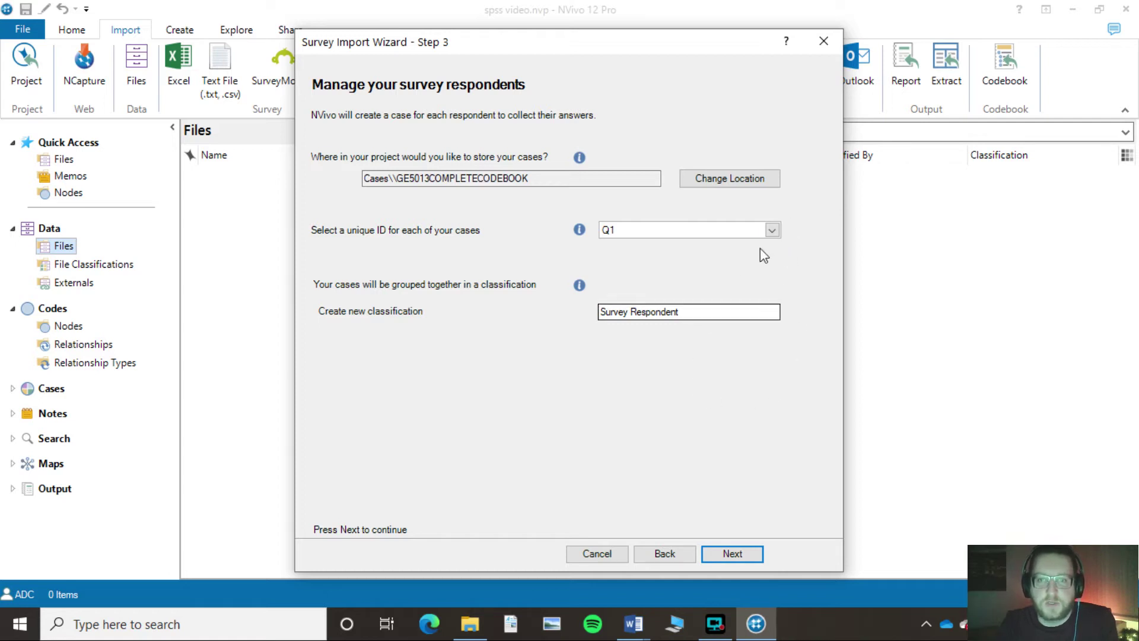
{"action": "left_click", "coordinate": [733, 554]}
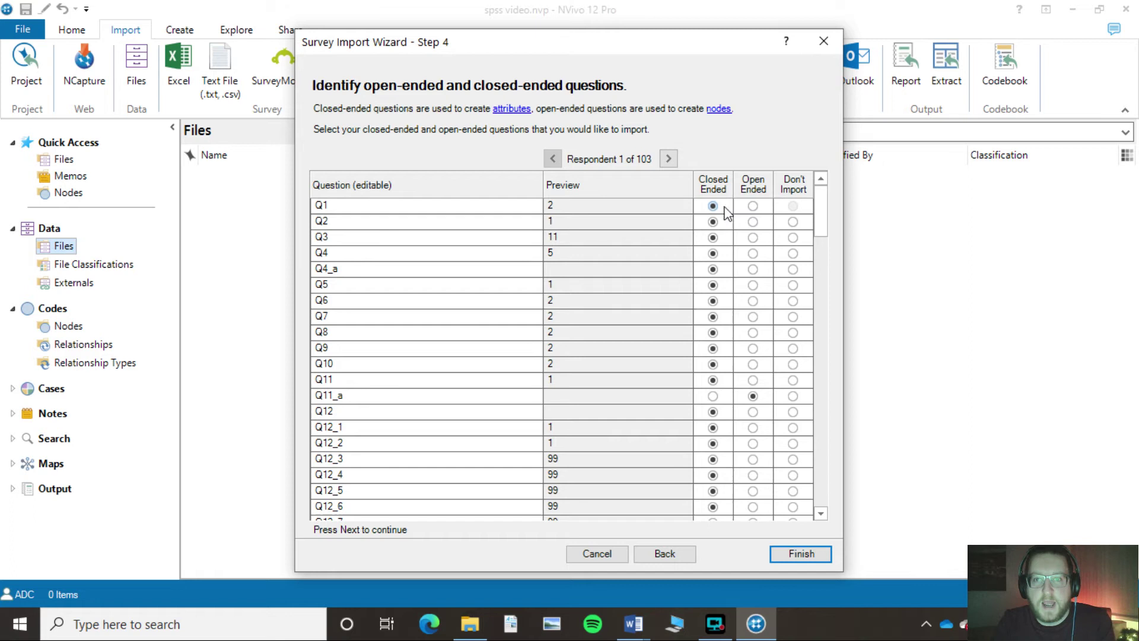
Step: Review how the survey questions are classified and set Q1 to open-ended
{"action": "scroll", "coordinate": [762, 424], "scroll_direction": "down", "scroll_amount": 15}
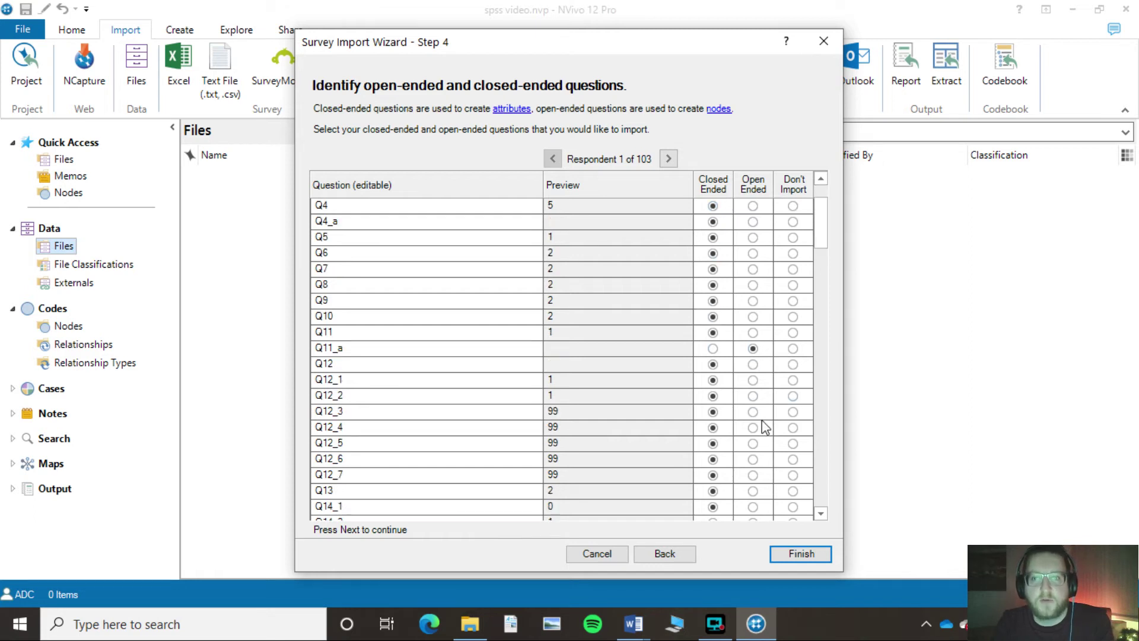
{"action": "scroll", "coordinate": [759, 361], "scroll_direction": "down", "scroll_amount": 4}
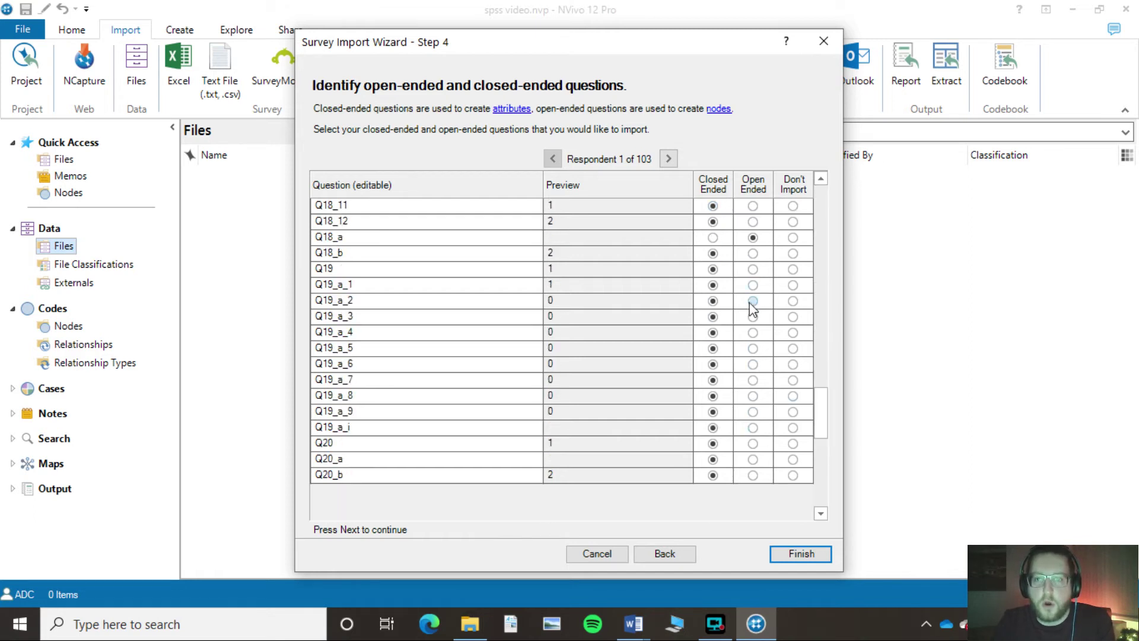
{"action": "scroll", "coordinate": [753, 332], "scroll_direction": "up", "scroll_amount": 10}
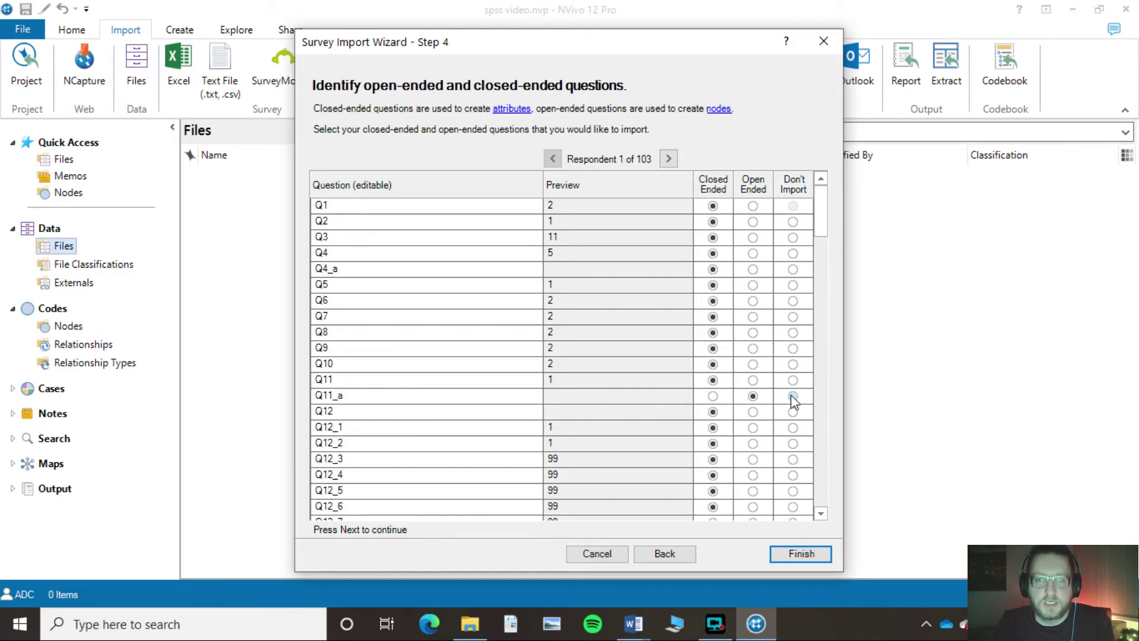
{"action": "left_click", "coordinate": [793, 209]}
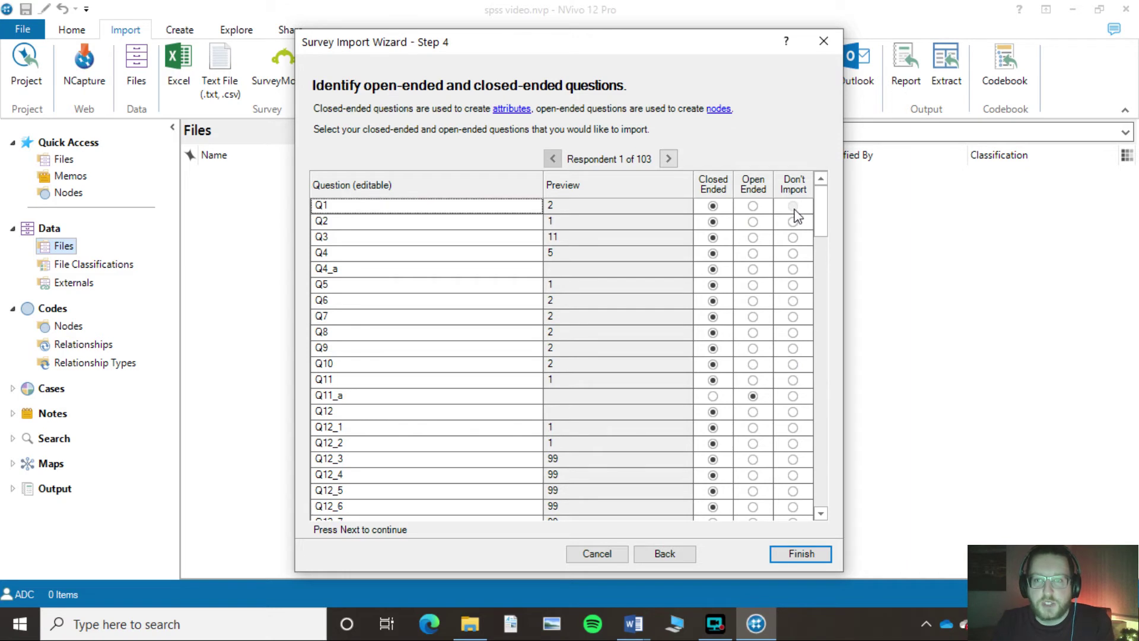
{"action": "left_click", "coordinate": [754, 207]}
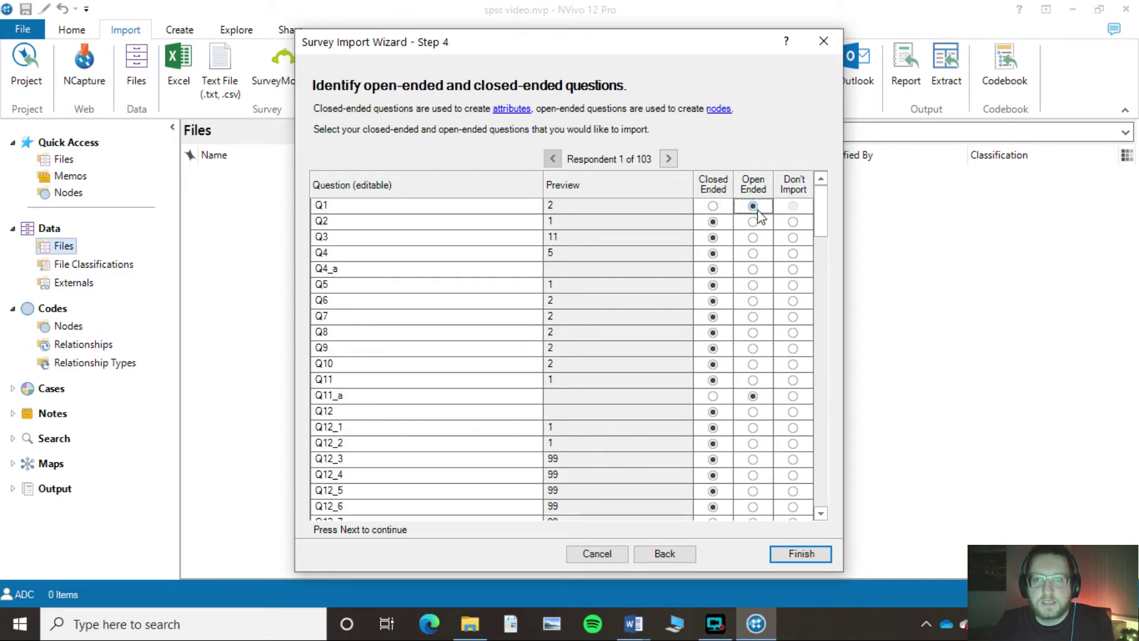
Step: Exclude the closed-ended questions from Q2 onward from the import, except the open-ended question Q11_a
{"action": "left_click", "coordinate": [793, 221]}
{"action": "left_click", "coordinate": [793, 253]}
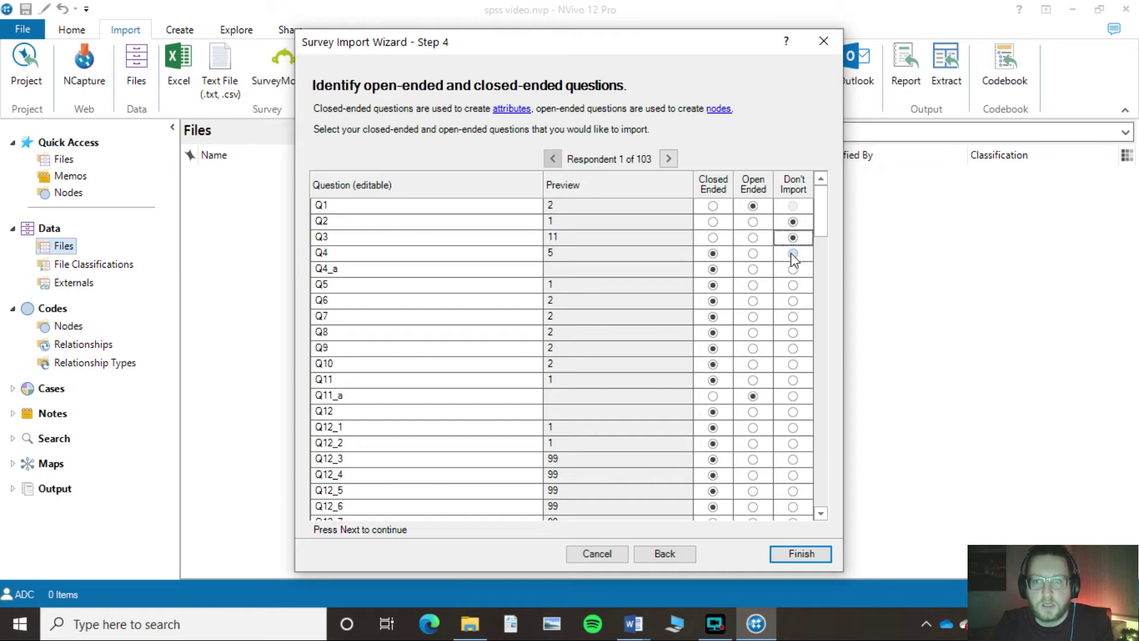
{"action": "scroll", "coordinate": [795, 254], "scroll_direction": "down", "scroll_amount": 1}
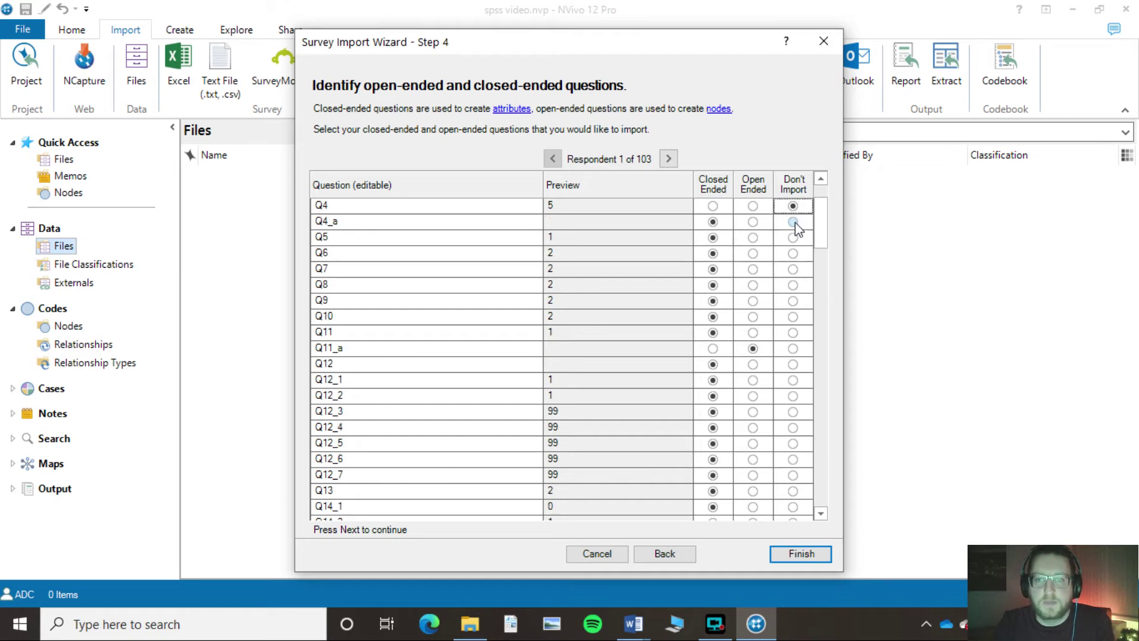
{"action": "left_click", "coordinate": [793, 222]}
{"action": "left_click", "coordinate": [793, 238]}
{"action": "left_click", "coordinate": [793, 254]}
{"action": "scroll", "coordinate": [796, 253], "scroll_direction": "down", "scroll_amount": 2}
{"action": "left_click", "coordinate": [793, 269]}
{"action": "left_click", "coordinate": [793, 284]}
{"action": "left_click", "coordinate": [793, 300]}
{"action": "left_click", "coordinate": [793, 317]}
{"action": "left_click", "coordinate": [793, 332]}
{"action": "left_click", "coordinate": [792, 348]}
{"action": "left_click", "coordinate": [793, 364]}
{"action": "left_click", "coordinate": [793, 380]}
{"action": "left_click", "coordinate": [793, 396]}
{"action": "left_click", "coordinate": [793, 411]}
{"action": "left_click", "coordinate": [793, 443]}
{"action": "left_click", "coordinate": [821, 443]}
{"action": "left_click_drag", "start_coordinate": [827, 450], "coordinate": [826, 224]}
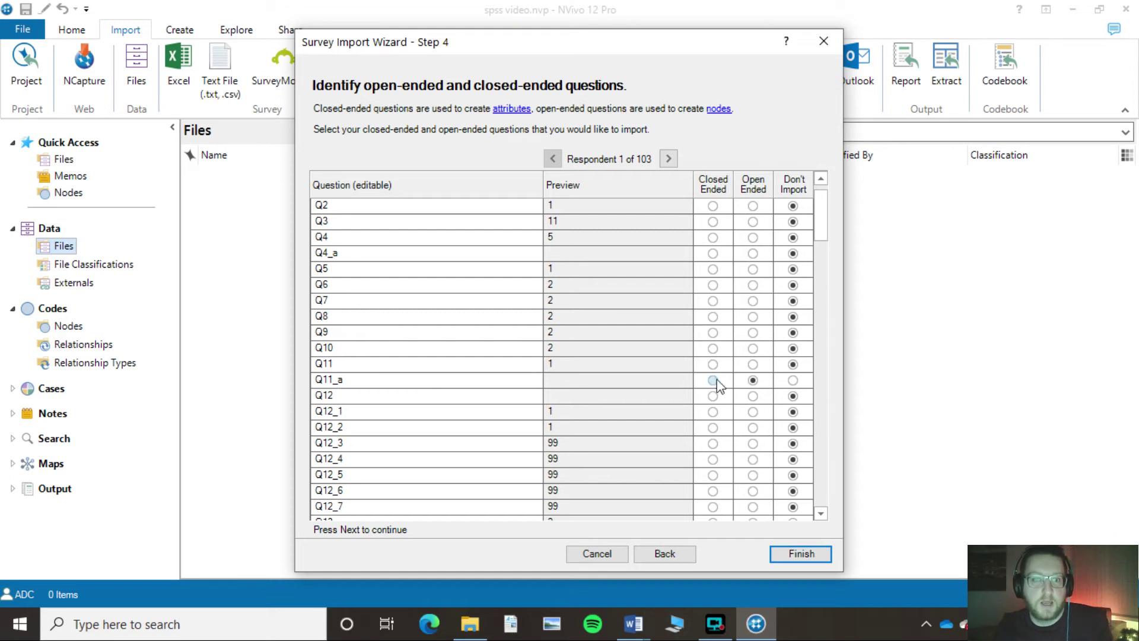
Step: Run the survey import and open the imported GE5013COMPLETECODEBOOK dataset
{"action": "left_click", "coordinate": [787, 554]}
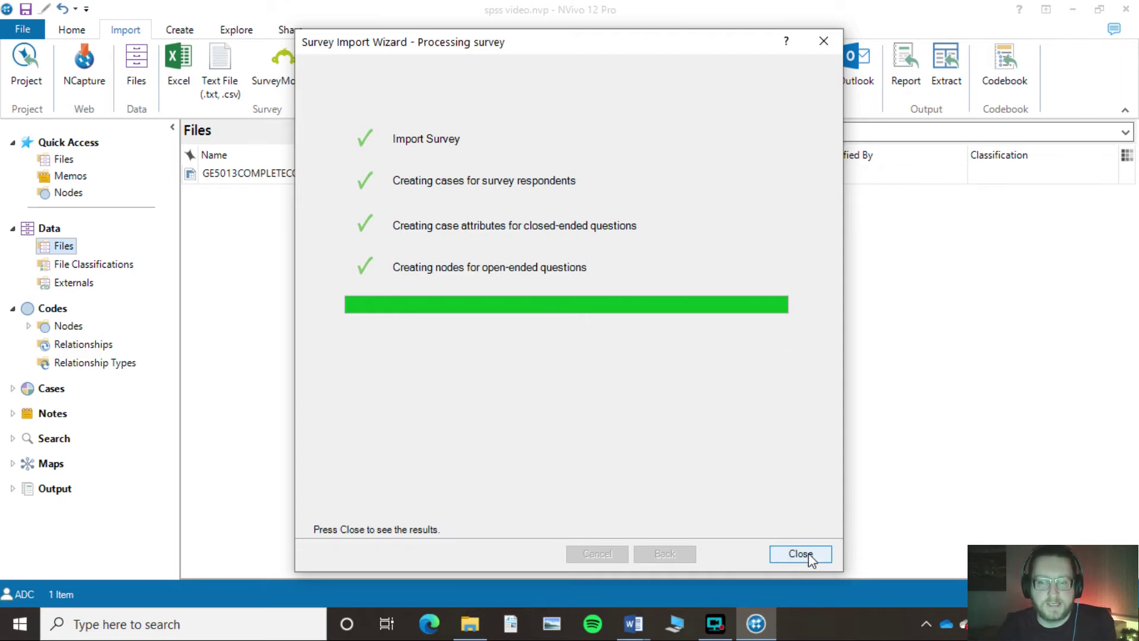
{"action": "left_click", "coordinate": [801, 553]}
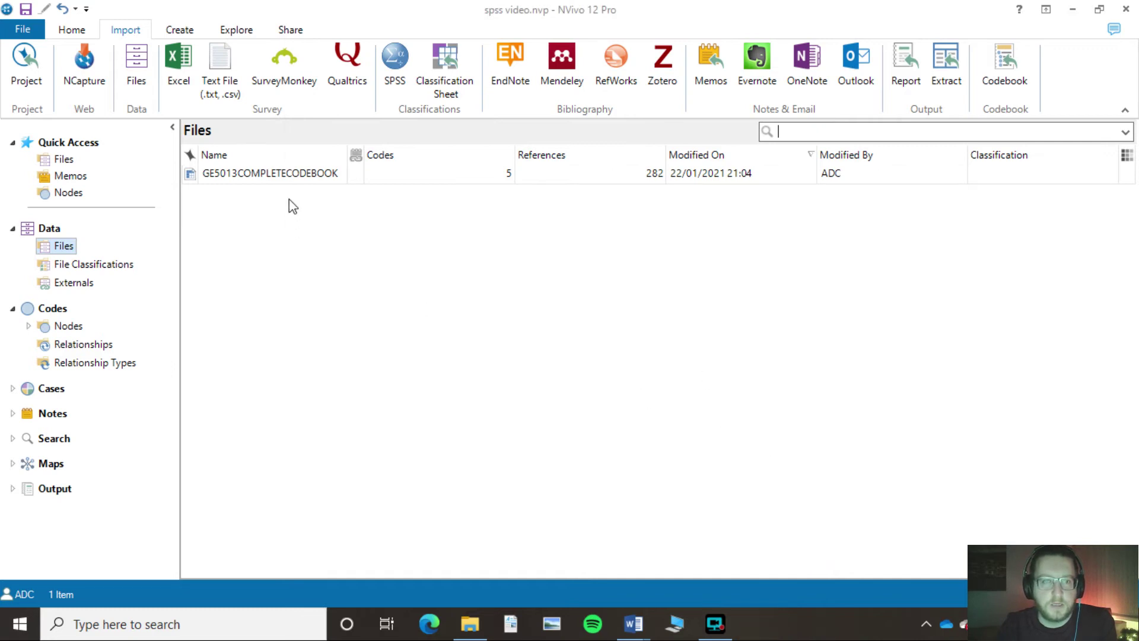
{"action": "double_click", "coordinate": [295, 181]}
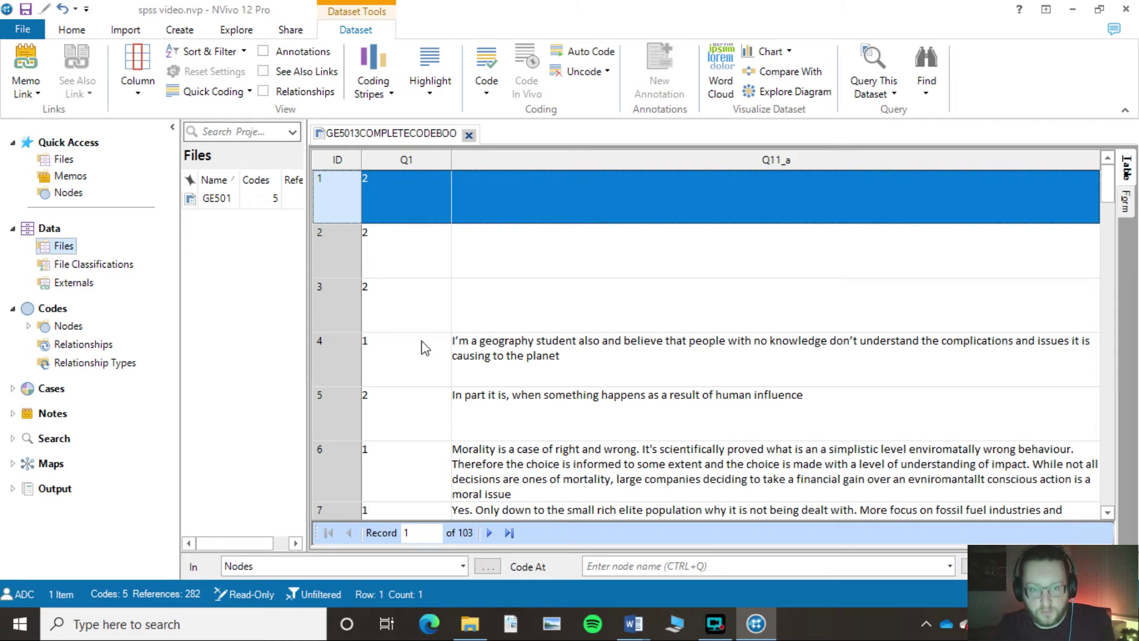
Step: Code row 4's passage from "people with no knowledge" to "planet" at a new node "No Knowledge or lack of knowledge about climate change"
{"action": "left_click", "coordinate": [575, 347]}
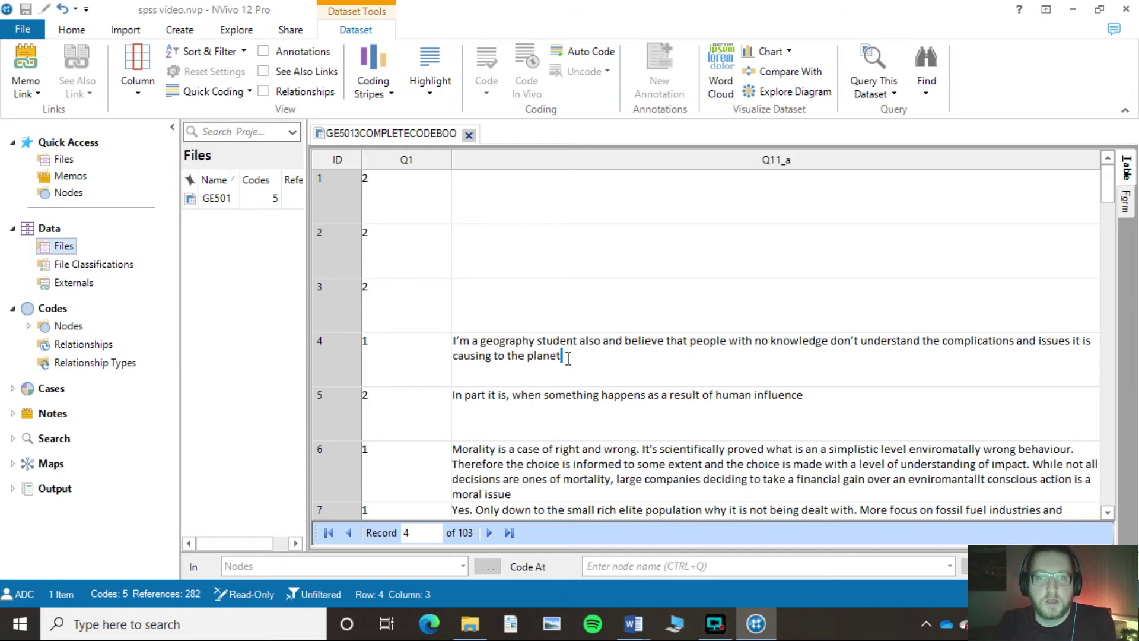
{"action": "left_click_drag", "start_coordinate": [562, 355], "coordinate": [482, 341]}
{"action": "left_click_drag", "start_coordinate": [551, 333], "coordinate": [725, 339]}
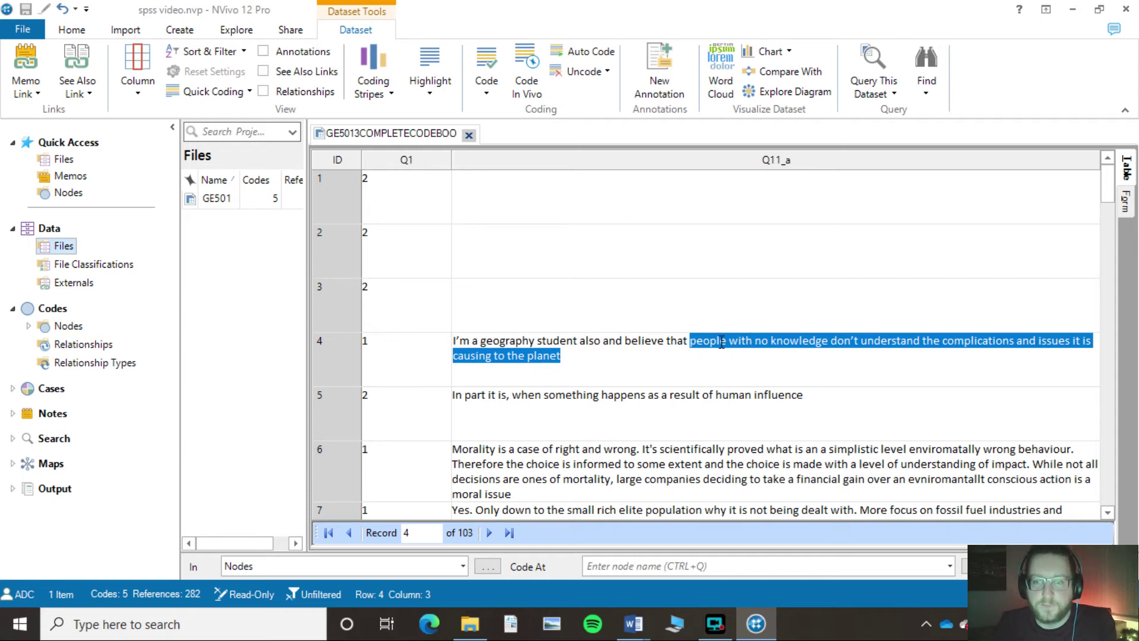
{"action": "right_click", "coordinate": [722, 343]}
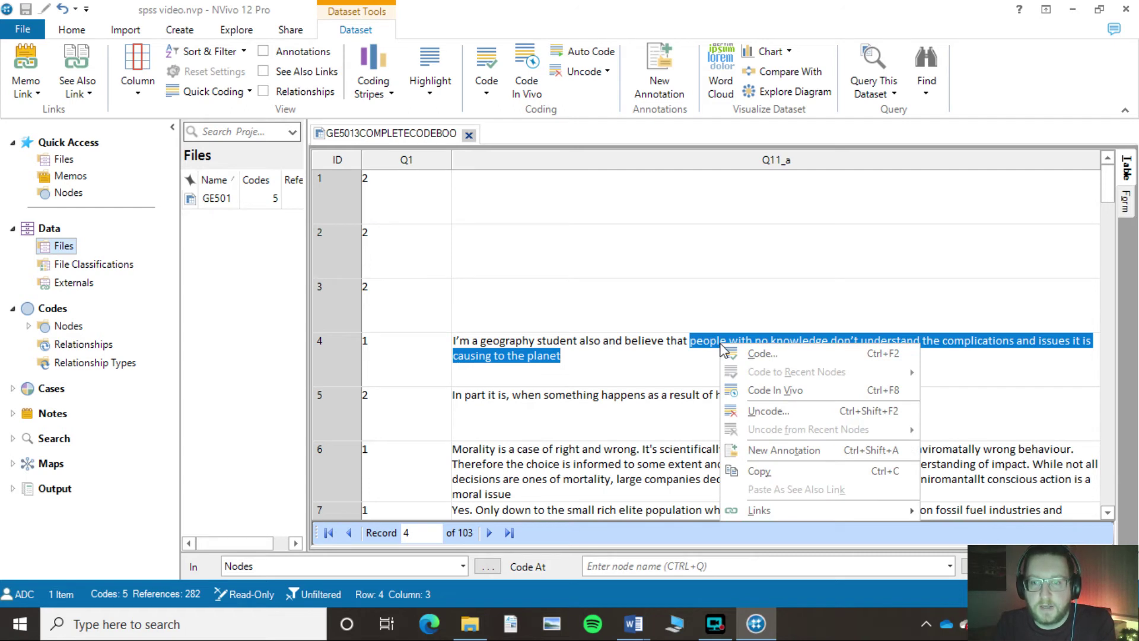
{"action": "left_click", "coordinate": [795, 356]}
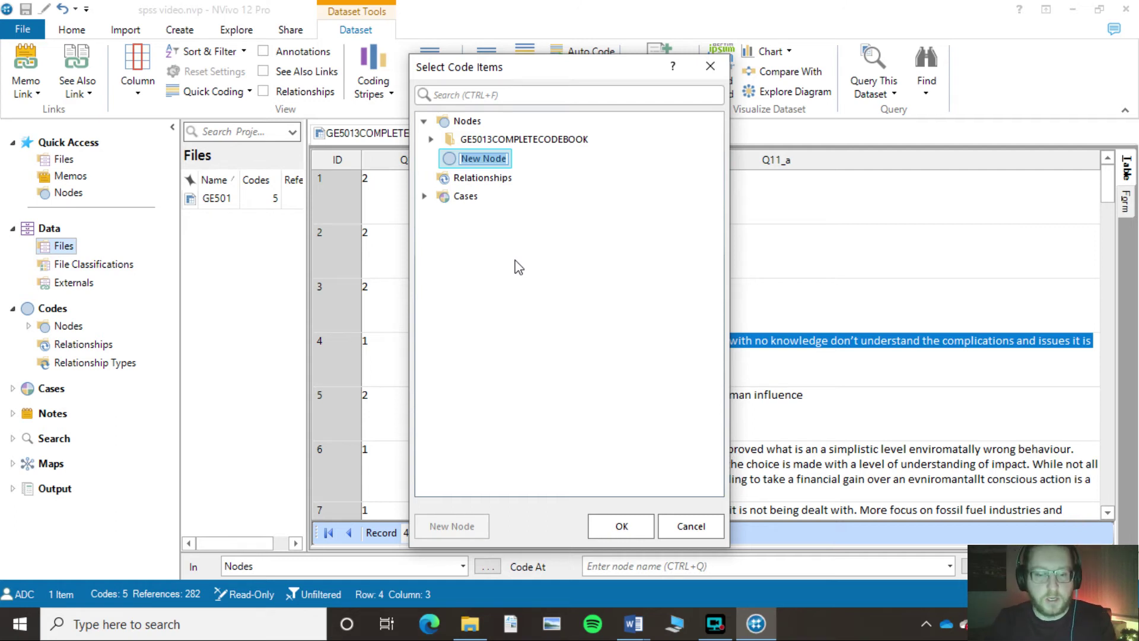
{"action": "type", "text": "No Kno"}
{"action": "type", "text": "wledge or lak"}
{"action": "key", "text": "BackSpace"}
{"action": "type", "text": "ck of knowledge about climate change"}
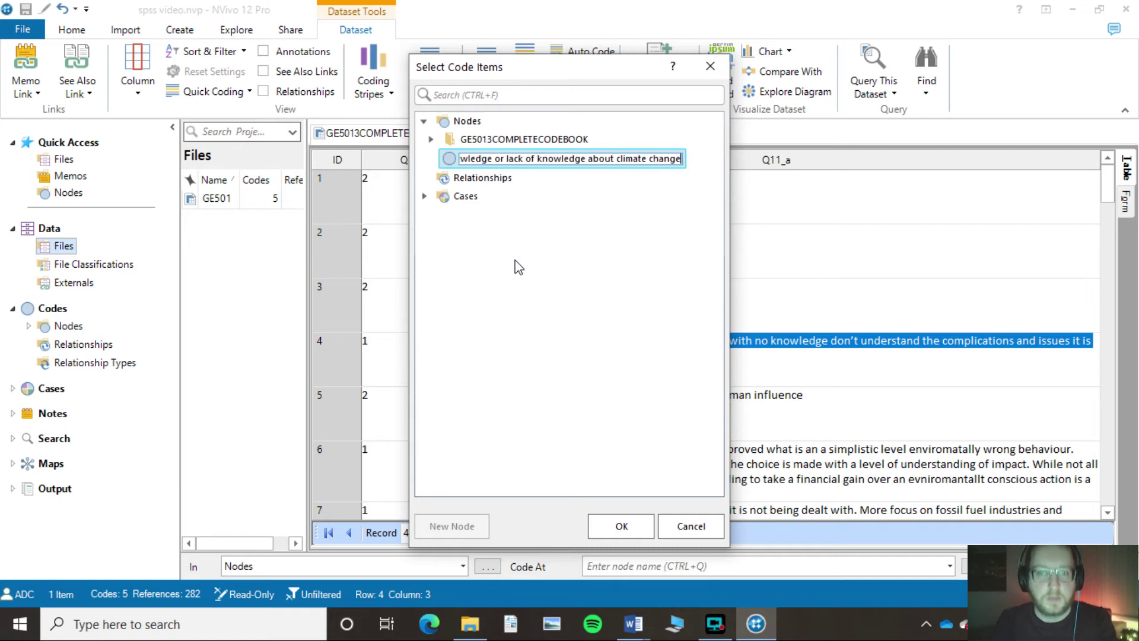
{"action": "left_click", "coordinate": [621, 526]}
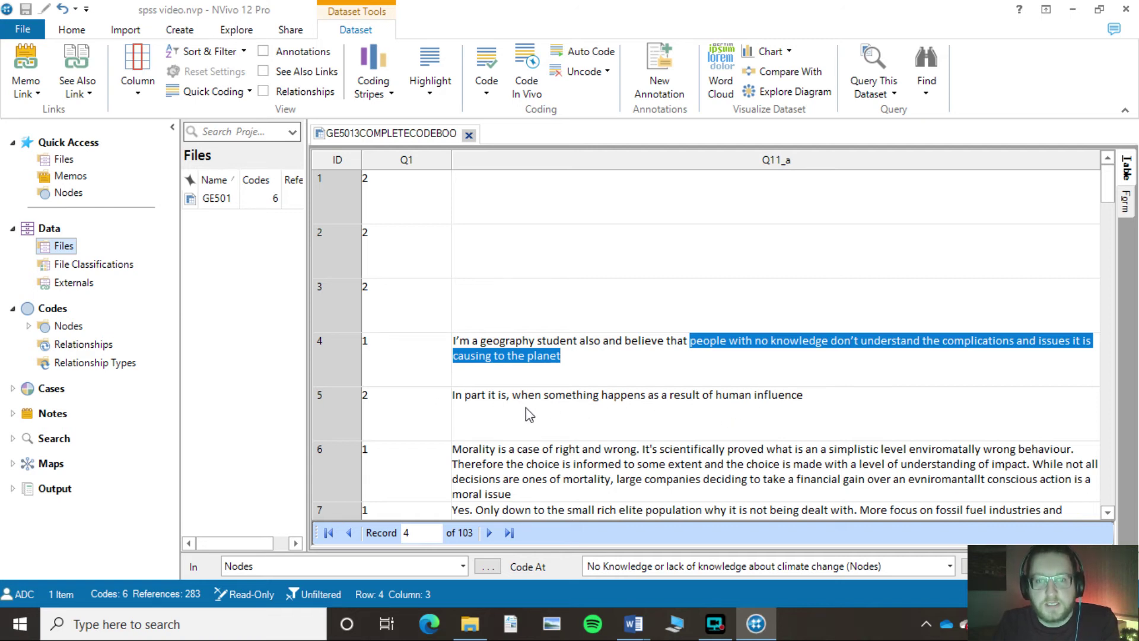
Step: Code the entire Q11_a response in row 5 at a new node named "Human Influence"
{"action": "left_click", "coordinate": [802, 396]}
{"action": "left_click_drag", "start_coordinate": [802, 396], "coordinate": [454, 406]}
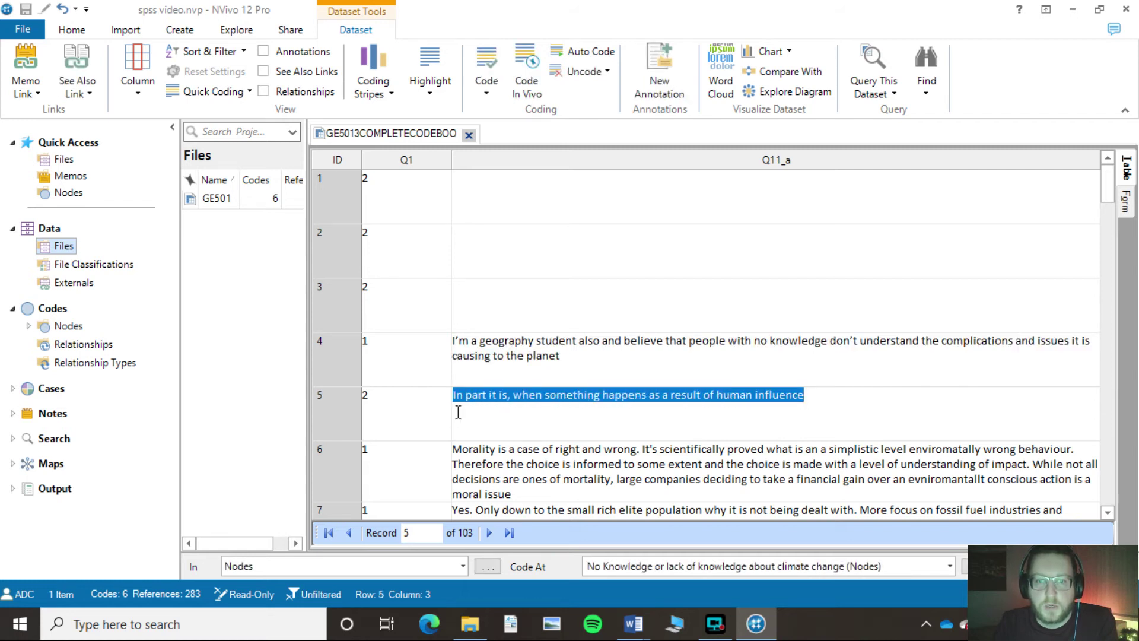
{"action": "right_click", "coordinate": [605, 397]}
{"action": "left_click", "coordinate": [646, 405]}
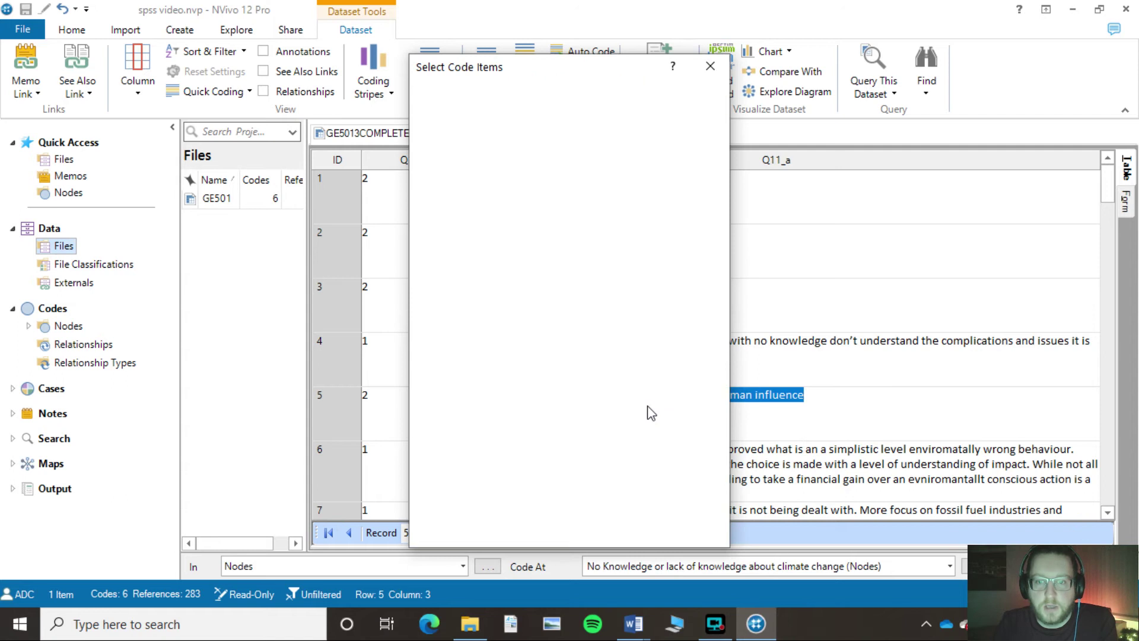
{"action": "left_click", "coordinate": [475, 528]}
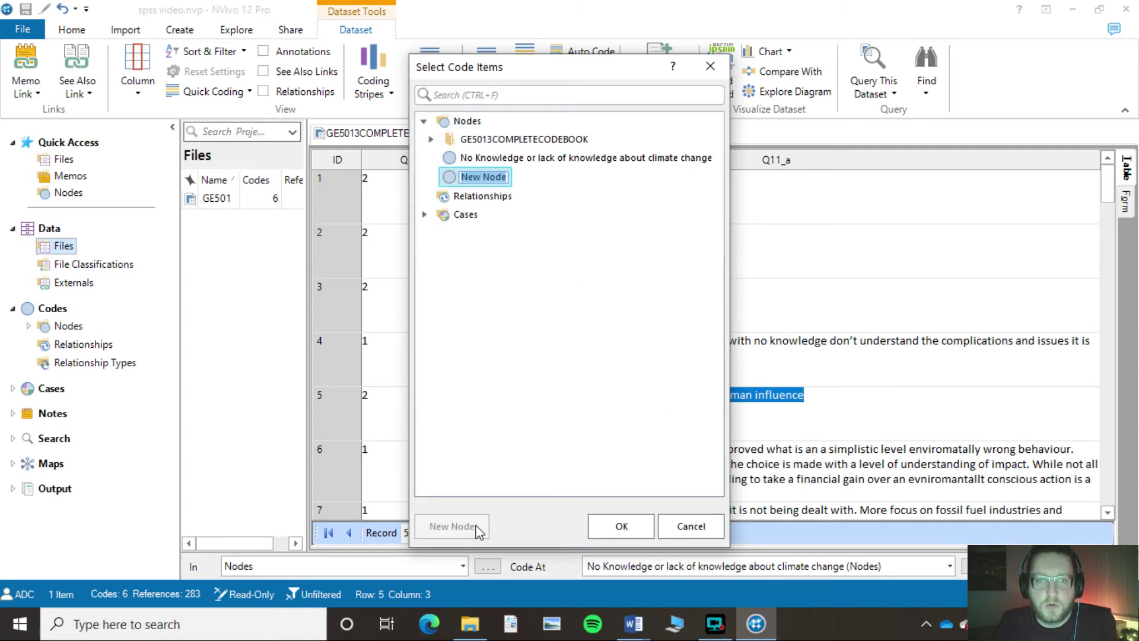
{"action": "type", "text": "Human"}
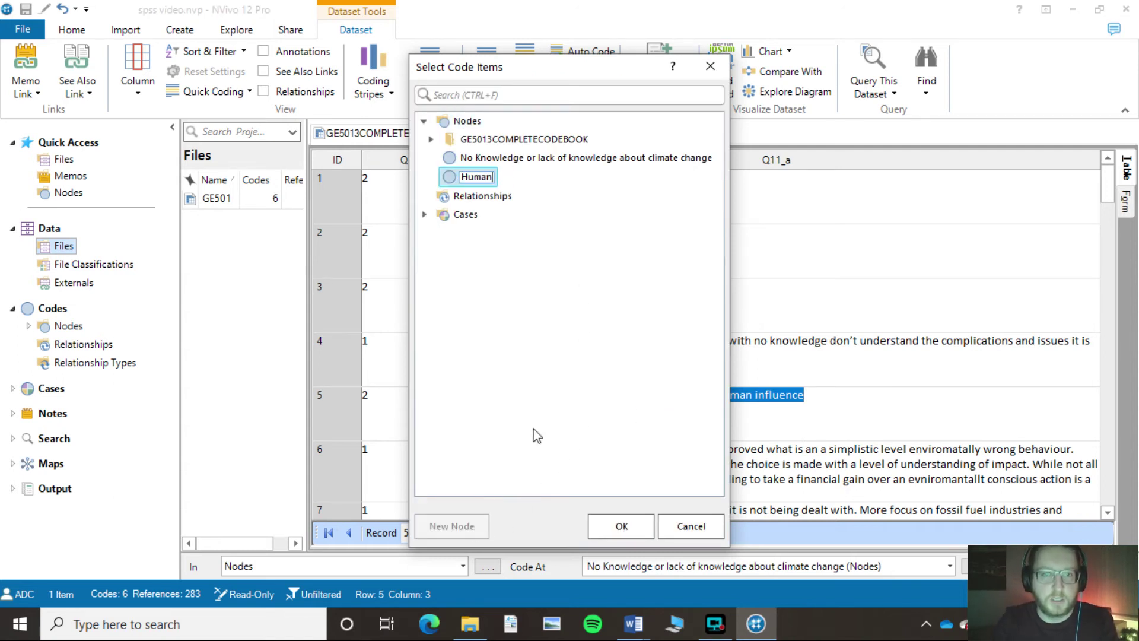
{"action": "type", "text": " Influence"}
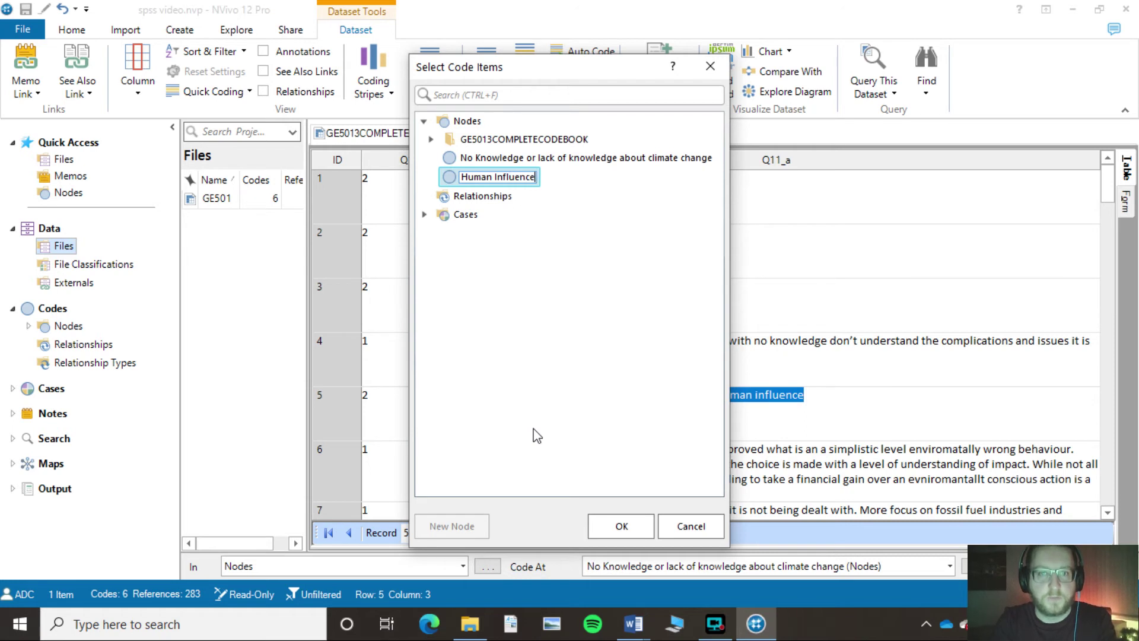
{"action": "left_click", "coordinate": [622, 526]}
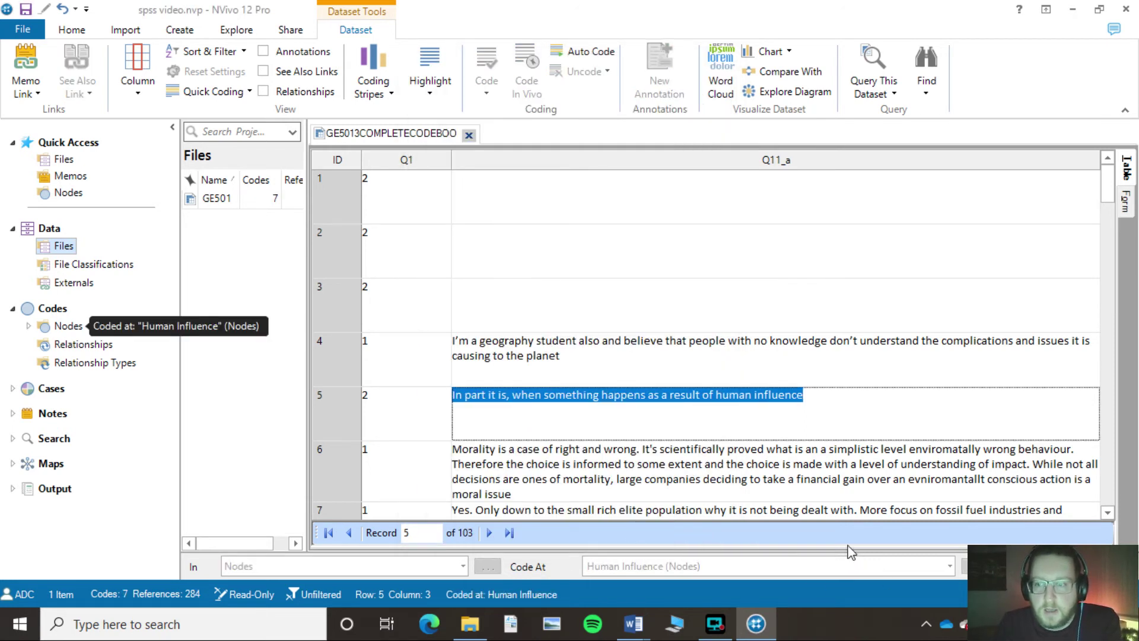
Step: Code the sentence "Morality is a case of right and wrong." in row 6 at a new node named "Morality"
{"action": "left_click", "coordinate": [532, 464]}
{"action": "left_click", "coordinate": [568, 493]}
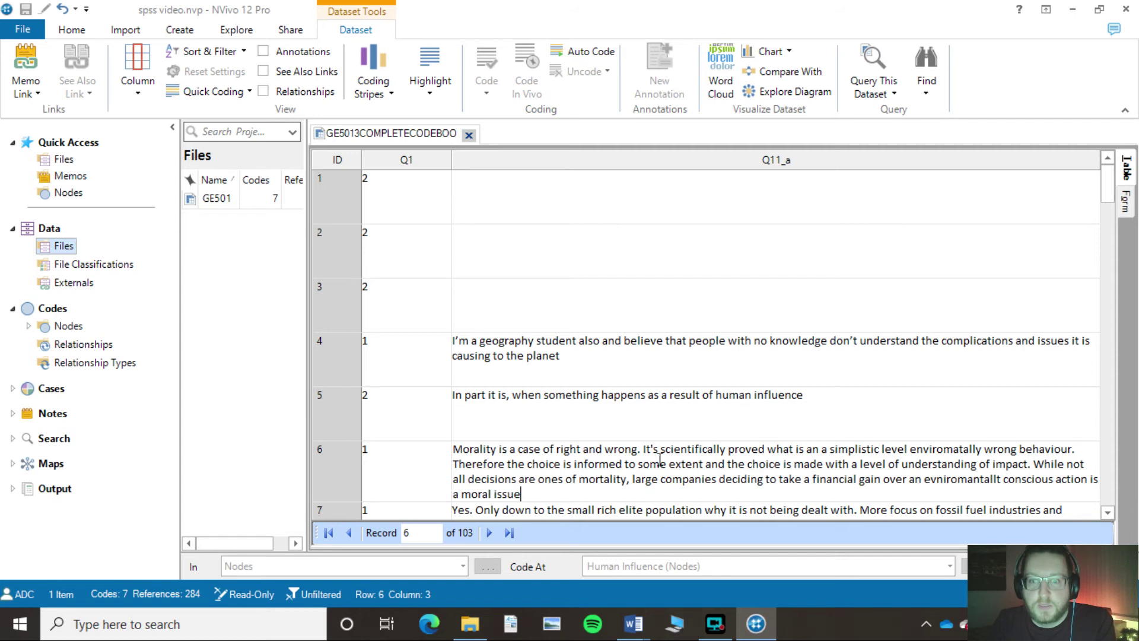
{"action": "left_click_drag", "start_coordinate": [641, 449], "coordinate": [511, 442]}
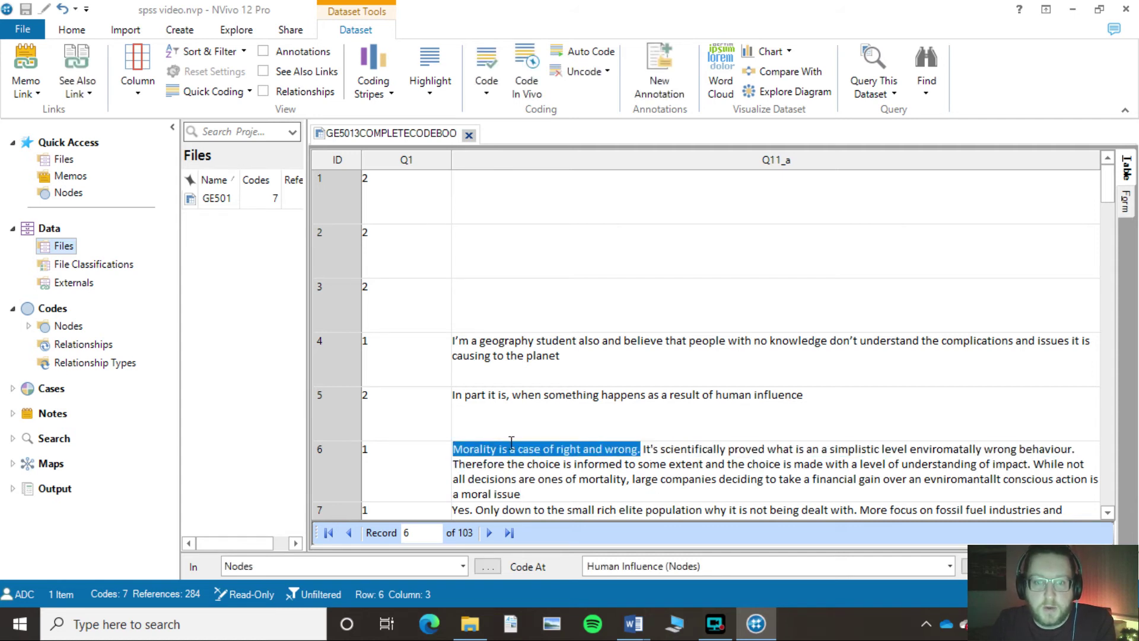
{"action": "right_click", "coordinate": [546, 450]}
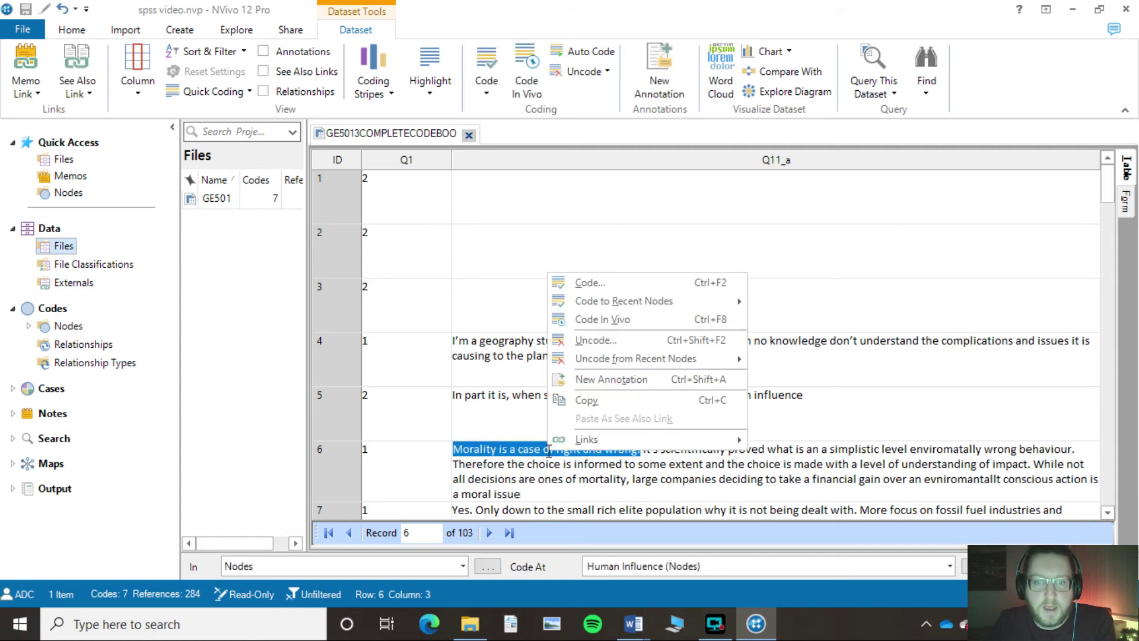
{"action": "left_click", "coordinate": [622, 283]}
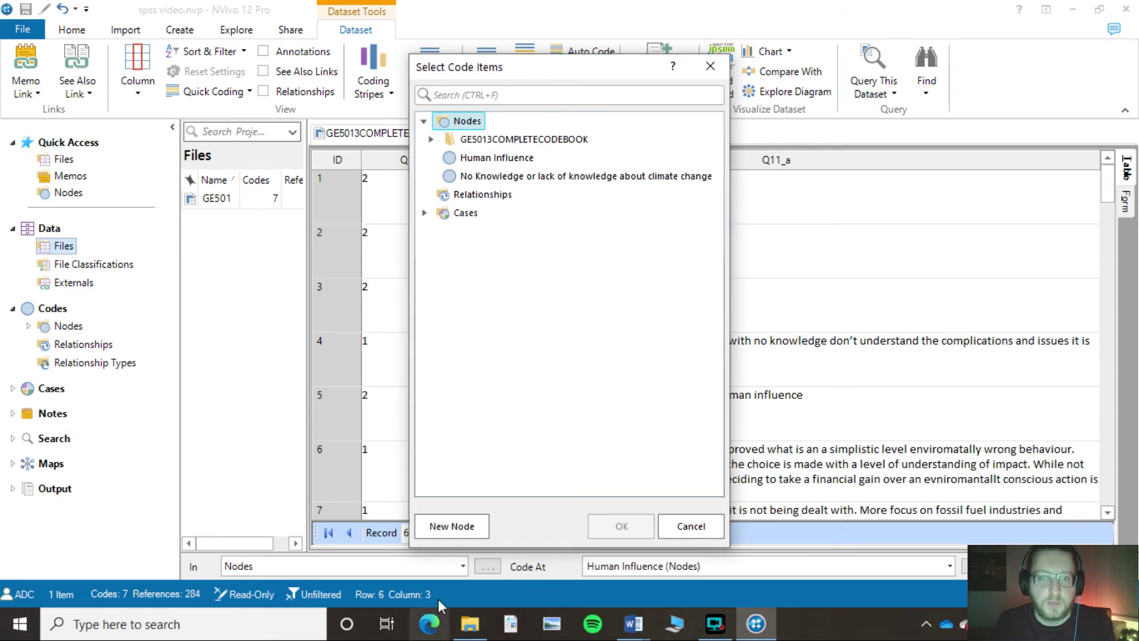
{"action": "left_click", "coordinate": [452, 527]}
{"action": "type", "text": "Morality"}
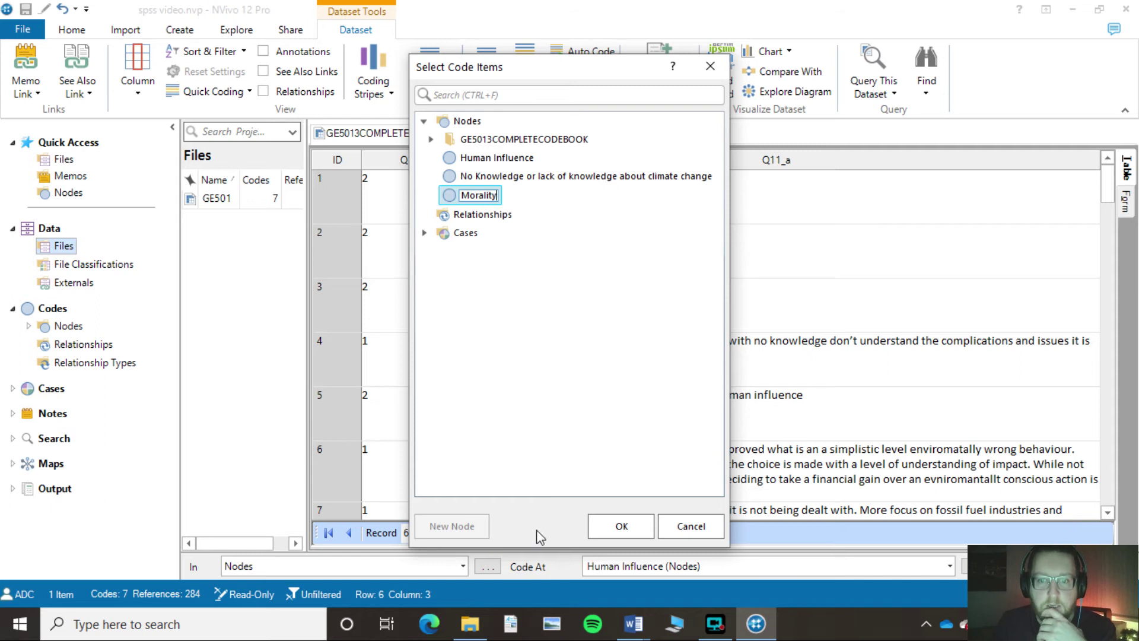
{"action": "left_click", "coordinate": [611, 530]}
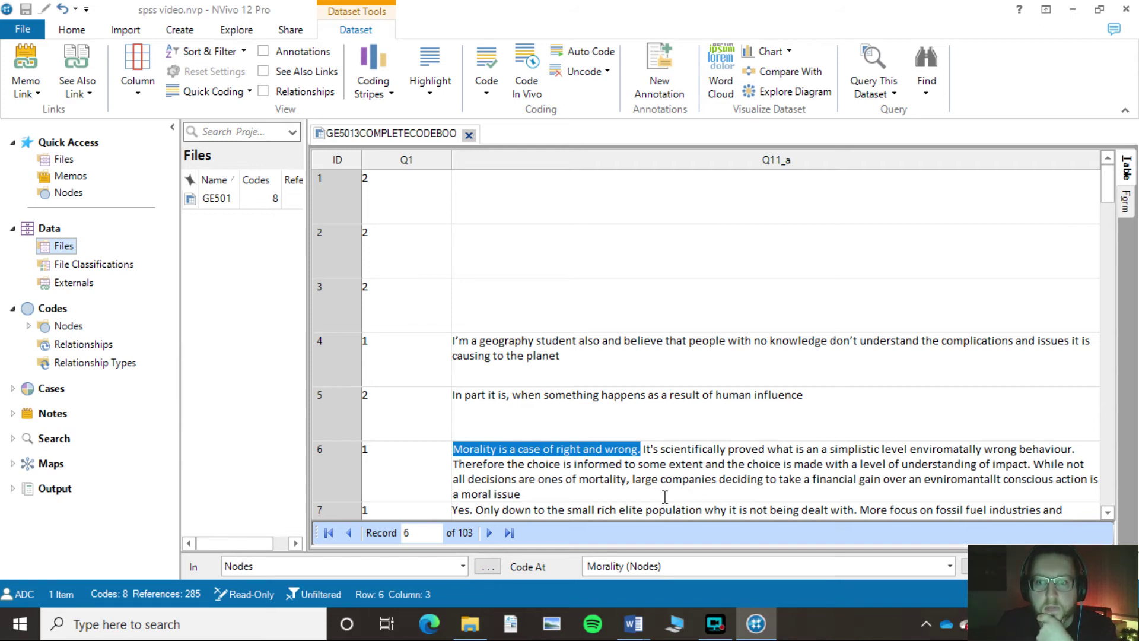
Step: Code row 6's passage from "While not all decisions" to "a moral issue" at a new node named "Companies"
{"action": "left_click_drag", "start_coordinate": [1034, 464], "coordinate": [1064, 490]}
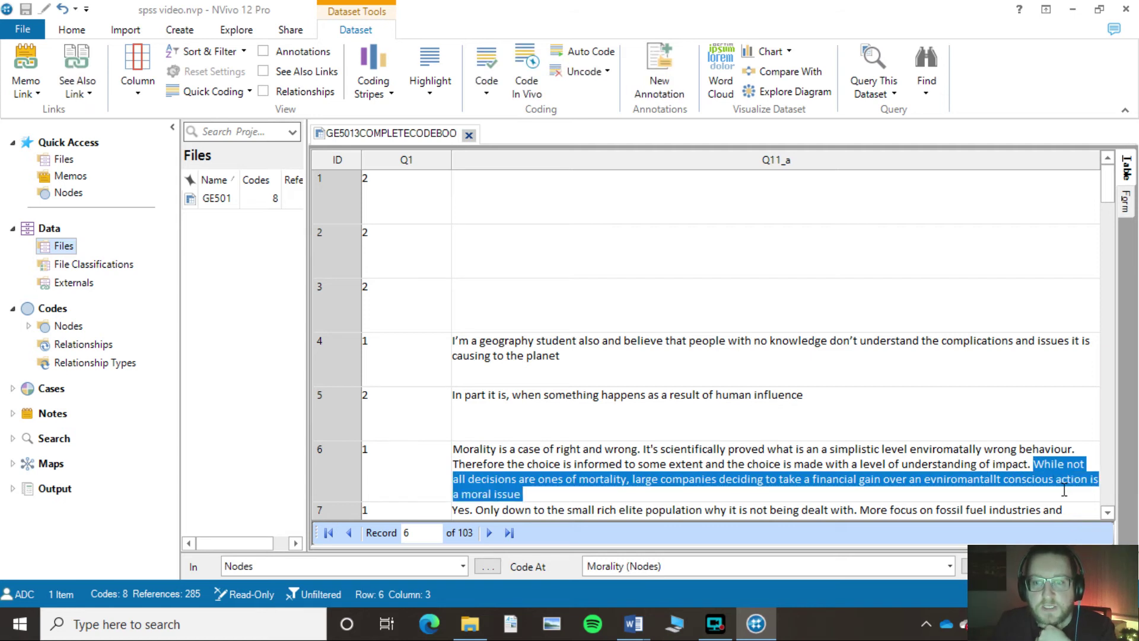
{"action": "right_click", "coordinate": [966, 482]}
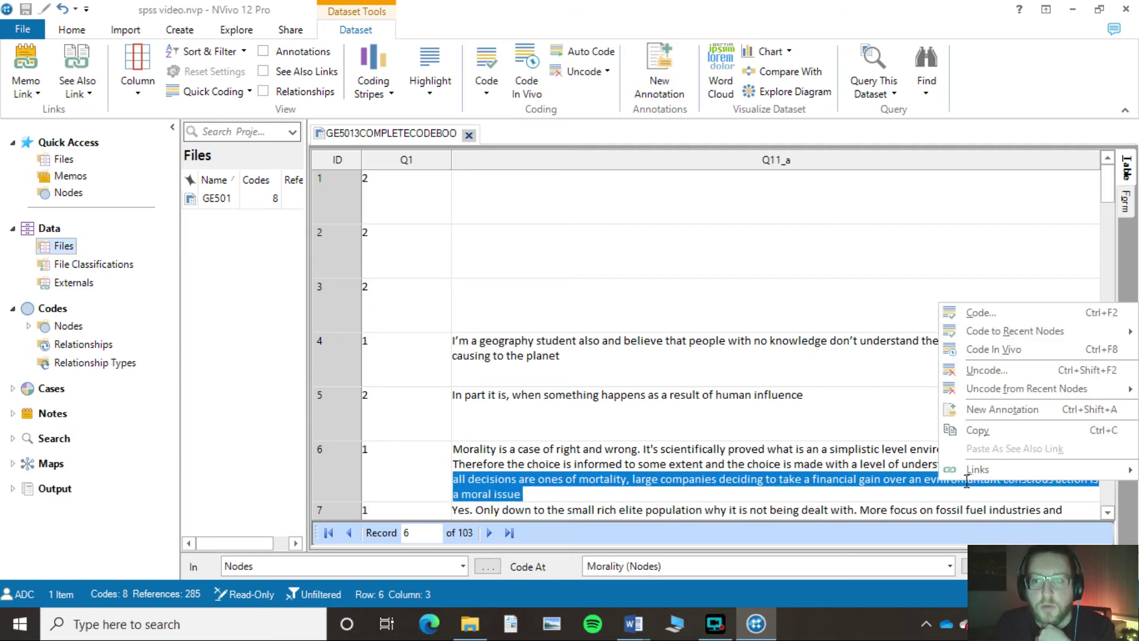
{"action": "left_click", "coordinate": [972, 313]}
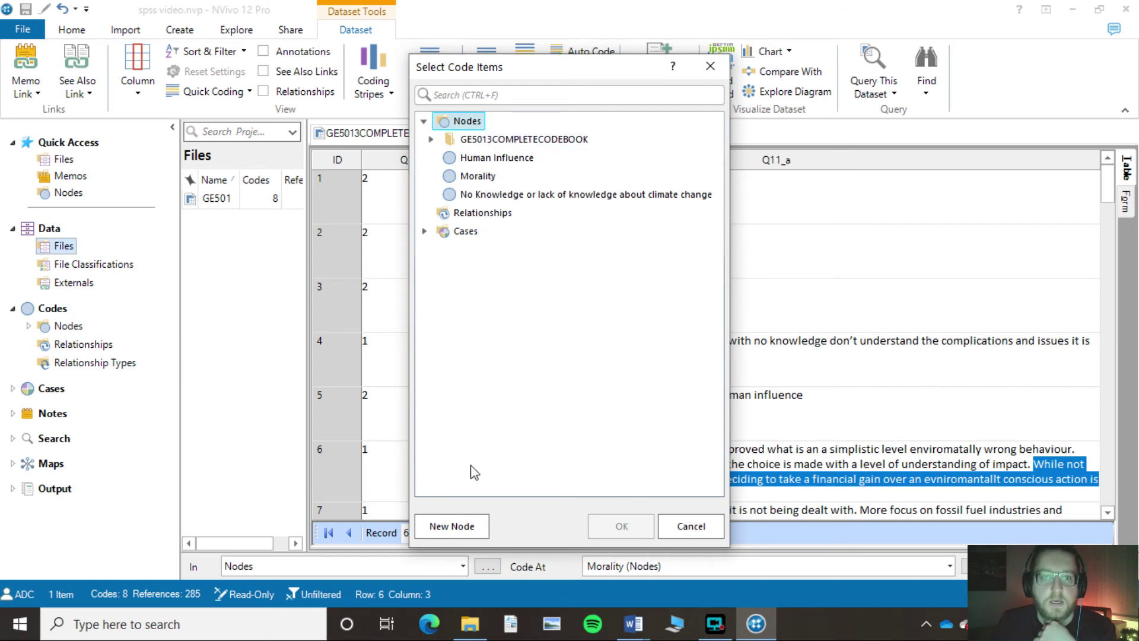
{"action": "left_click", "coordinate": [472, 529]}
{"action": "type", "text": "Conscious"}
{"action": "key", "text": "BackSpace"}
{"action": "key", "text": "BackSpace"}
{"action": "key", "text": "BackSpace"}
{"action": "key", "text": "BackSpace"}
{"action": "key", "text": "BackSpace"}
{"action": "key", "text": "BackSpace"}
{"action": "key", "text": "BackSpace"}
{"action": "key", "text": "BackSpace"}
{"action": "type", "text": "ompanies"}
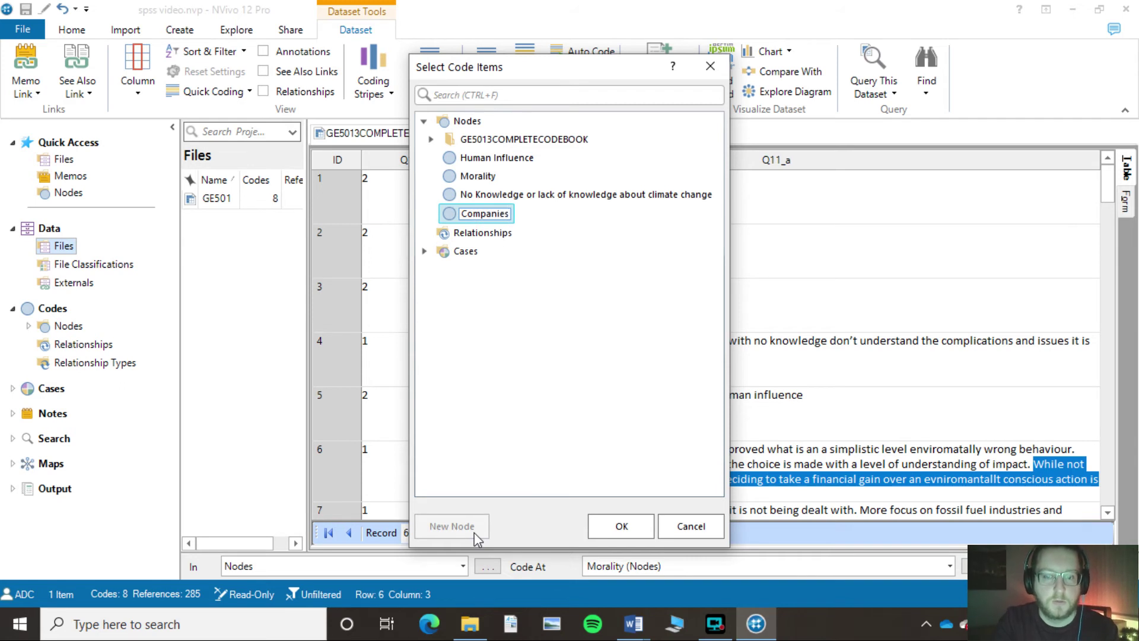
{"action": "left_click", "coordinate": [621, 525]}
{"action": "left_click", "coordinate": [676, 510]}
Step: Code the entire Q11_a response in row 11 at the existing Morality node
{"action": "scroll", "coordinate": [936, 347], "scroll_direction": "down", "scroll_amount": 3}
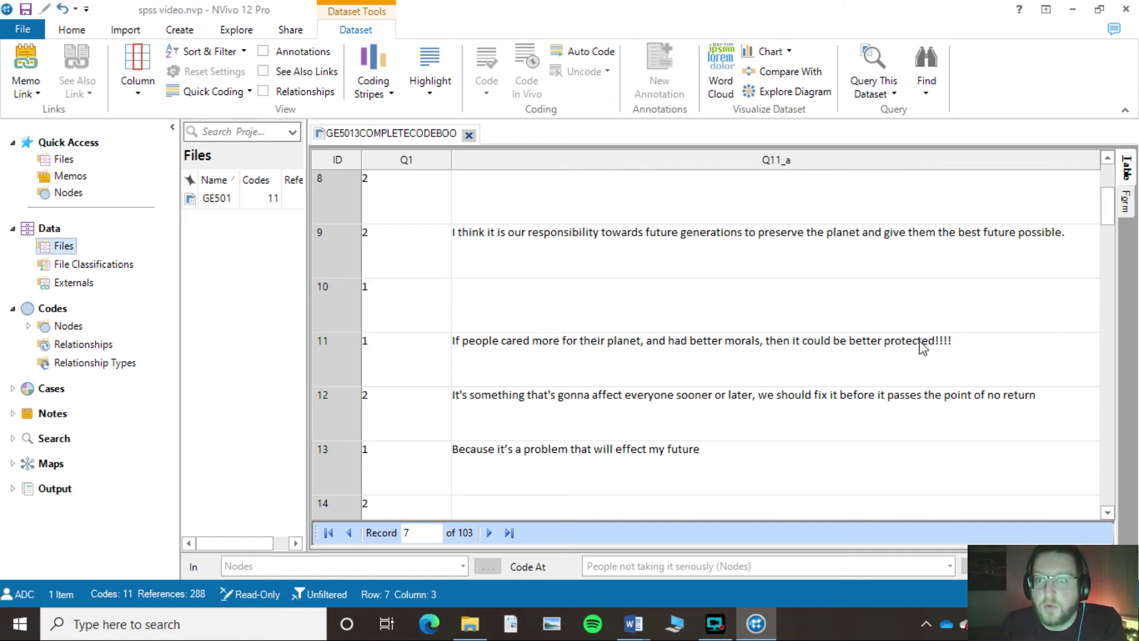
{"action": "left_click", "coordinate": [940, 343]}
{"action": "left_click_drag", "start_coordinate": [953, 340], "coordinate": [440, 339]}
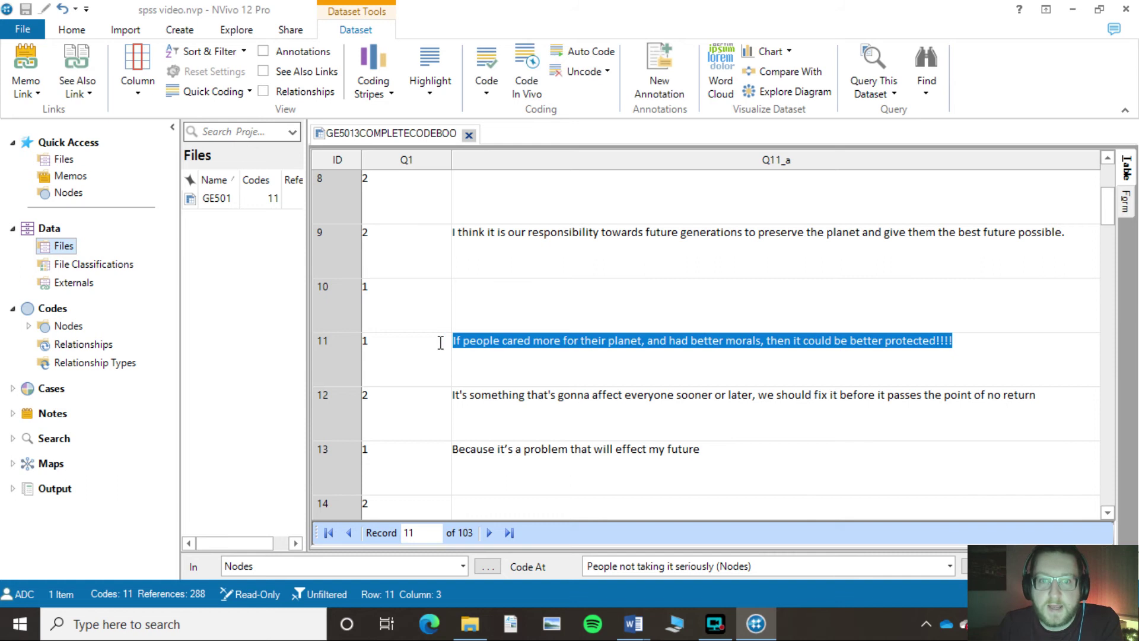
{"action": "right_click", "coordinate": [685, 338]}
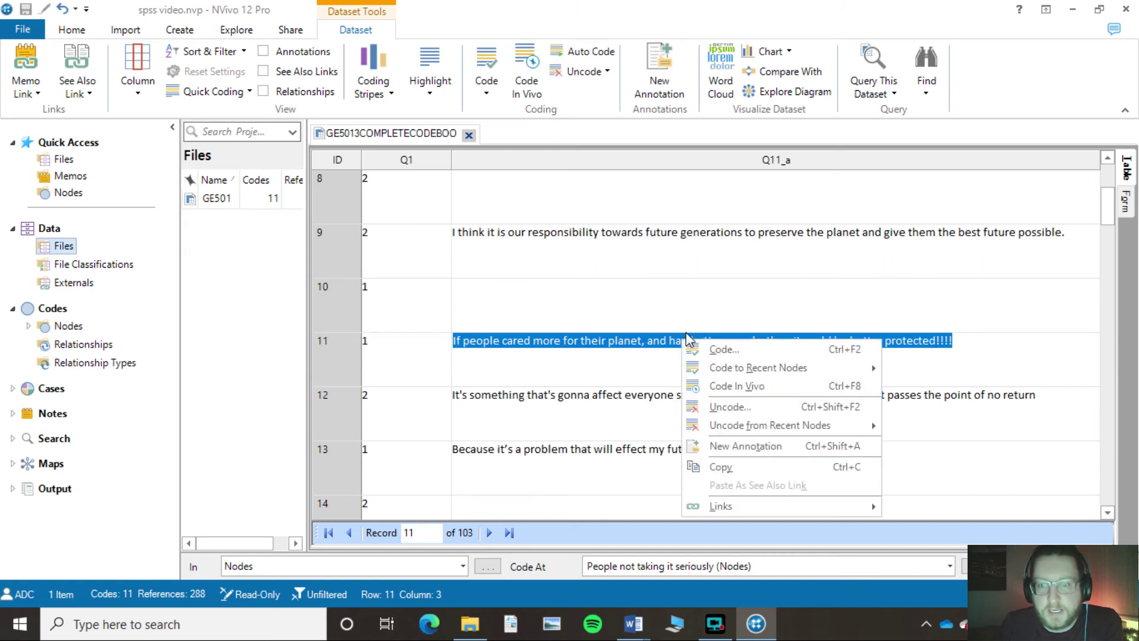
{"action": "left_click", "coordinate": [717, 350]}
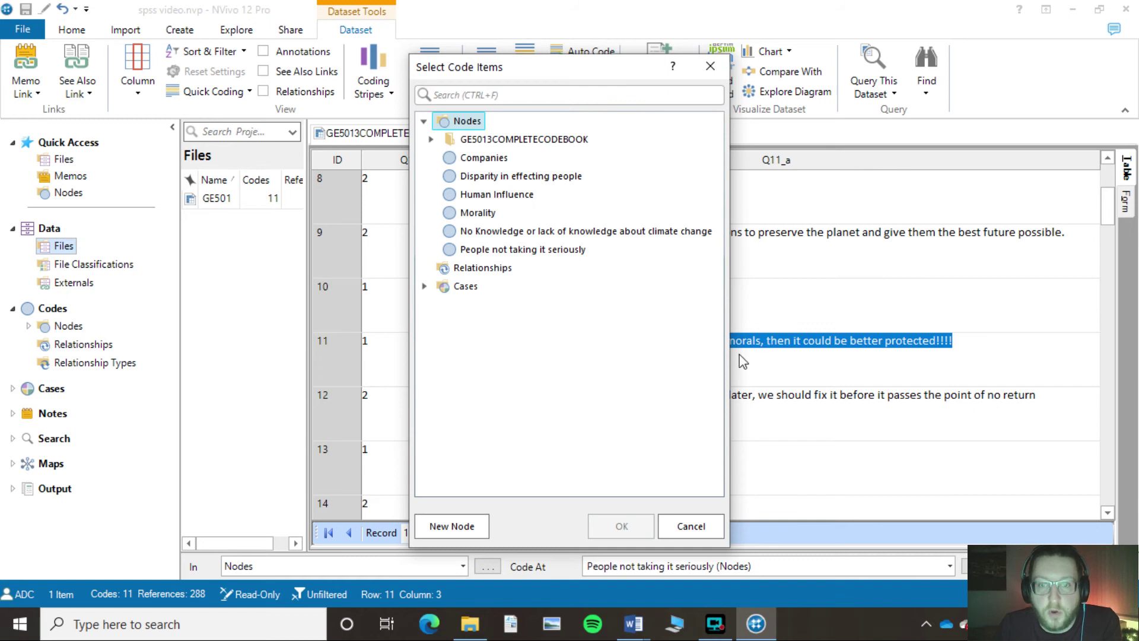
{"action": "left_click", "coordinate": [474, 217]}
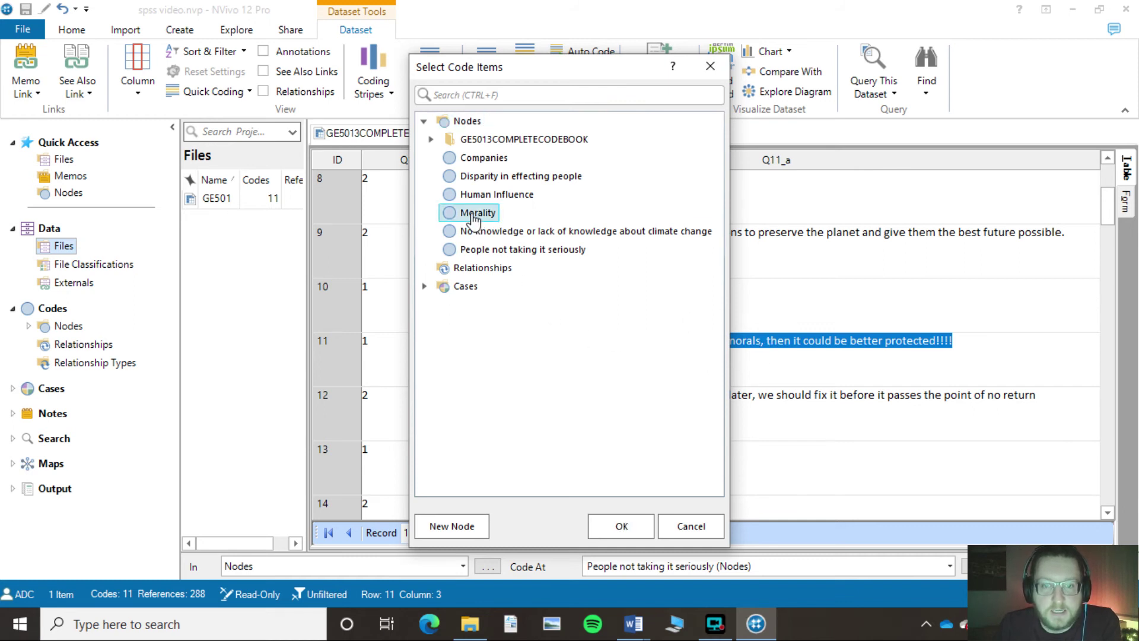
{"action": "left_click", "coordinate": [621, 525]}
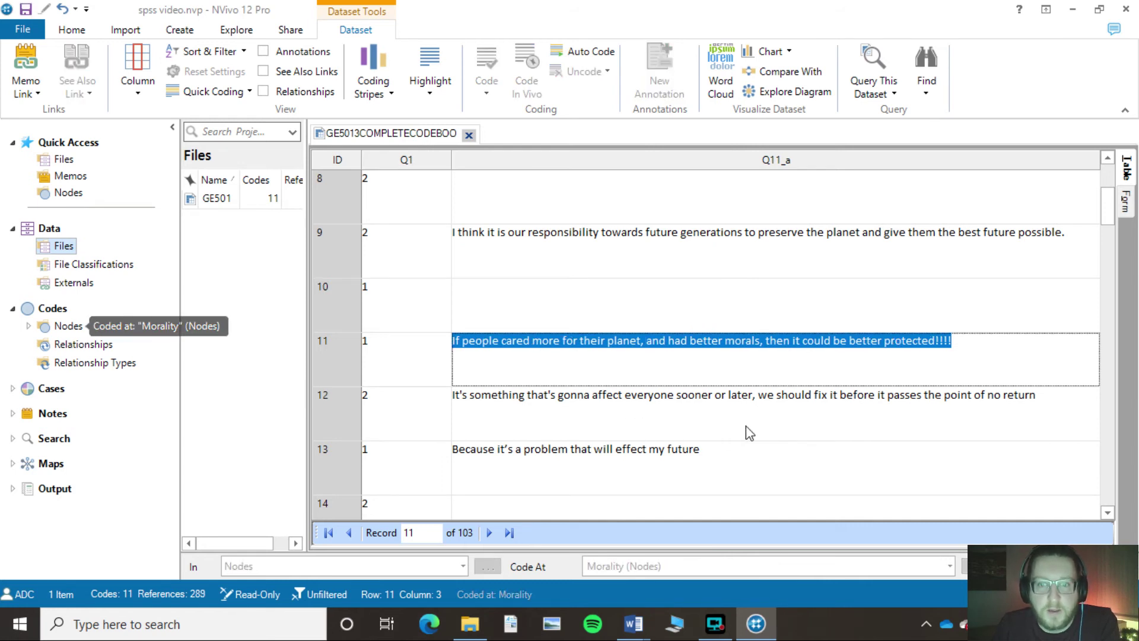
Step: Look through the remaining Q11_a responses further down the dataset and return to the first record
{"action": "scroll", "coordinate": [749, 433], "scroll_direction": "down", "scroll_amount": 2}
{"action": "scroll", "coordinate": [751, 433], "scroll_direction": "up", "scroll_amount": 1}
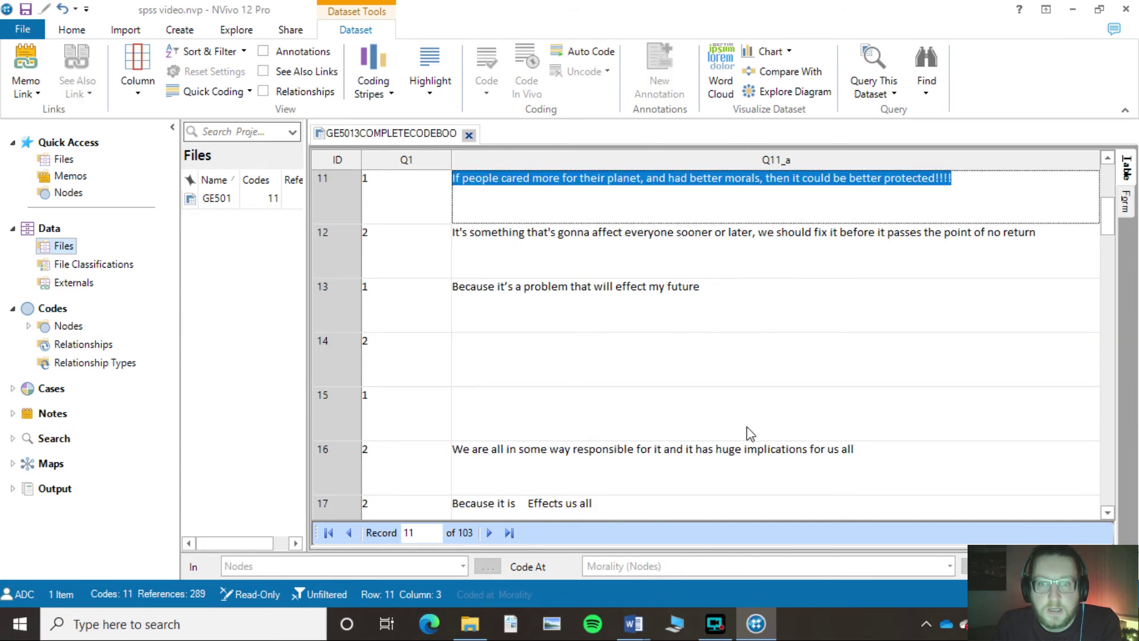
{"action": "left_click", "coordinate": [575, 238]}
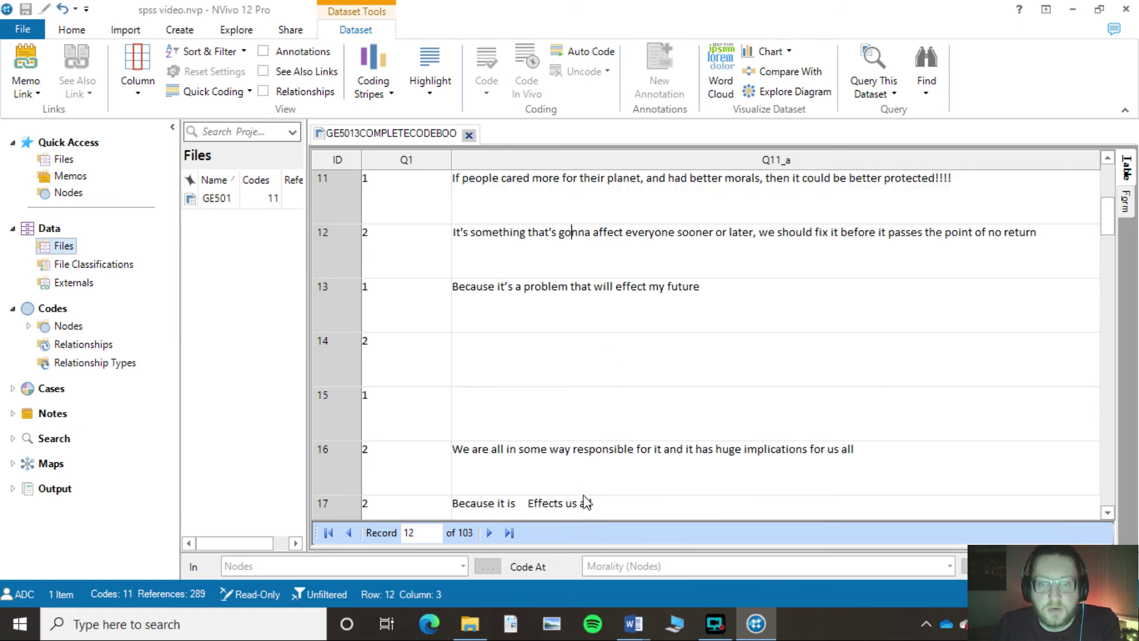
{"action": "scroll", "coordinate": [596, 489], "scroll_direction": "down", "scroll_amount": 3}
{"action": "scroll", "coordinate": [599, 491], "scroll_direction": "down", "scroll_amount": 2}
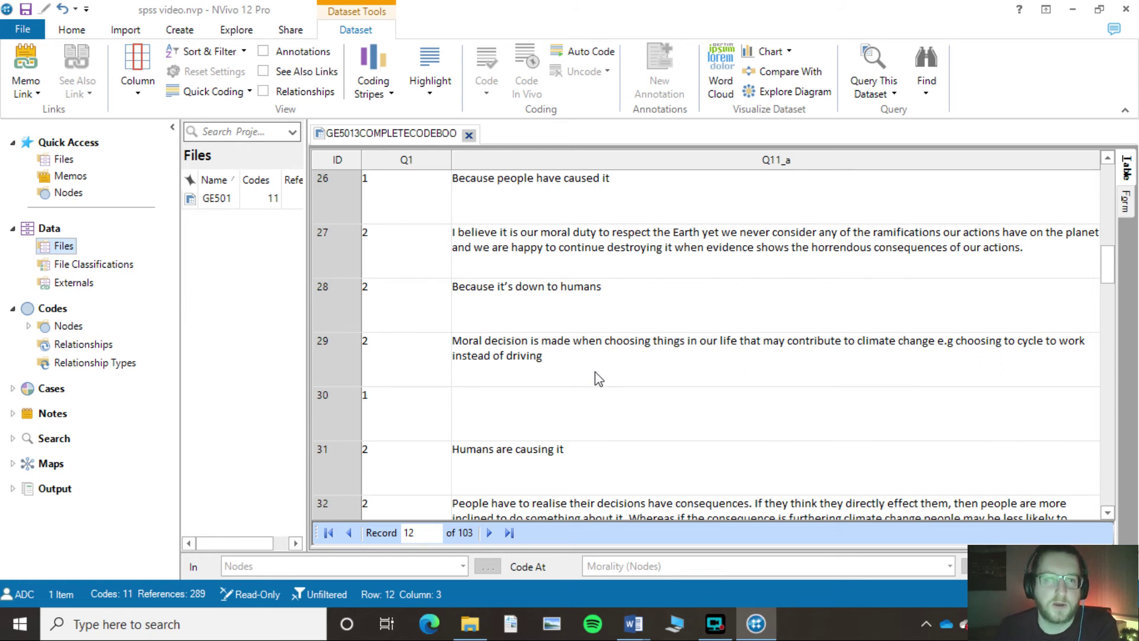
{"action": "scroll", "coordinate": [616, 367], "scroll_direction": "down", "scroll_amount": 20}
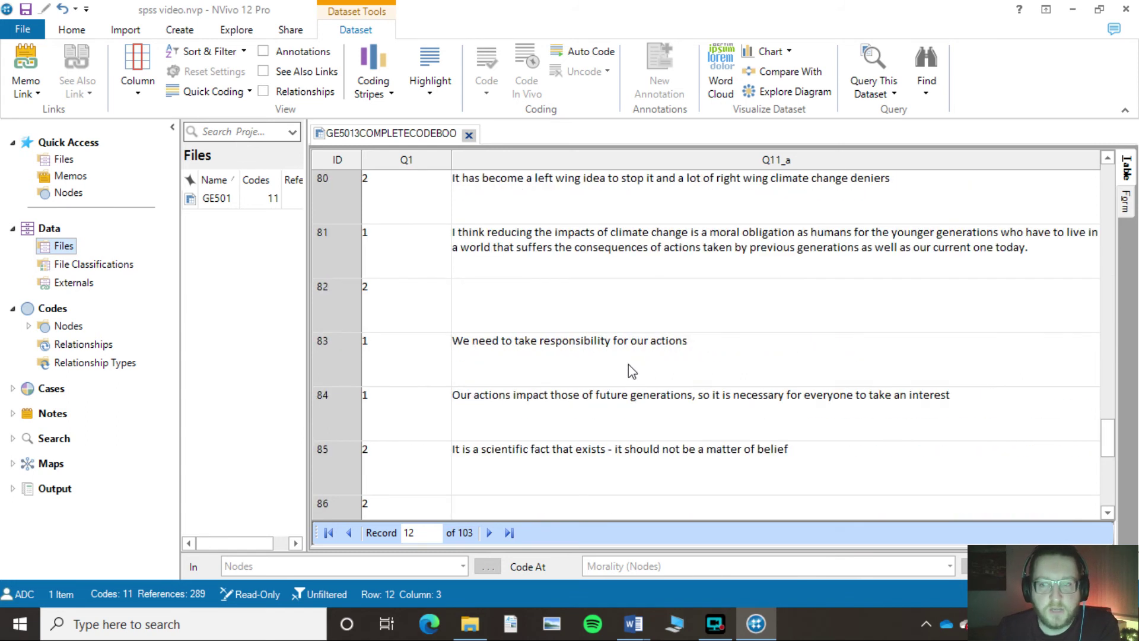
{"action": "scroll", "coordinate": [625, 372], "scroll_direction": "up", "scroll_amount": 20}
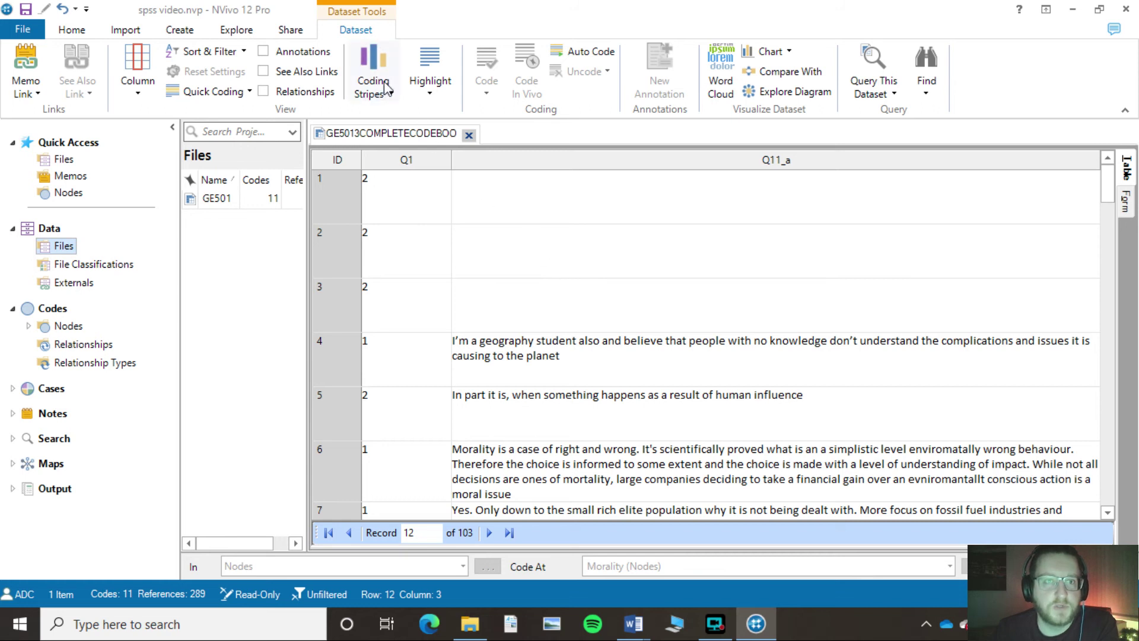
Step: Close the dataset and export the codebook for all nodes, including the number of files and references
{"action": "left_click", "coordinate": [468, 135]}
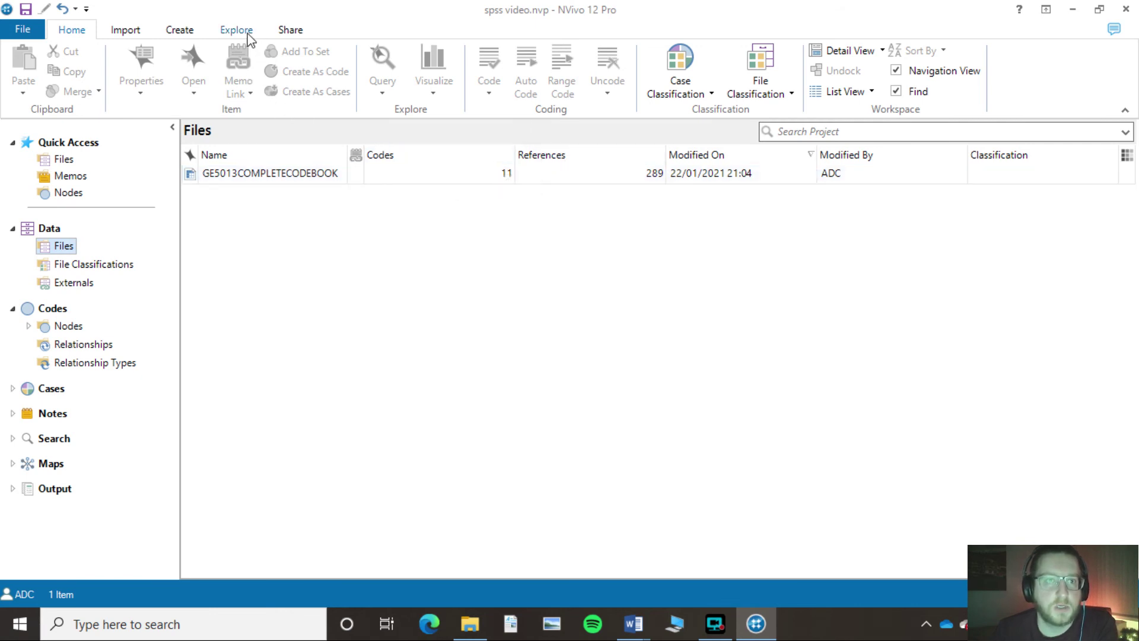
{"action": "left_click", "coordinate": [281, 35]}
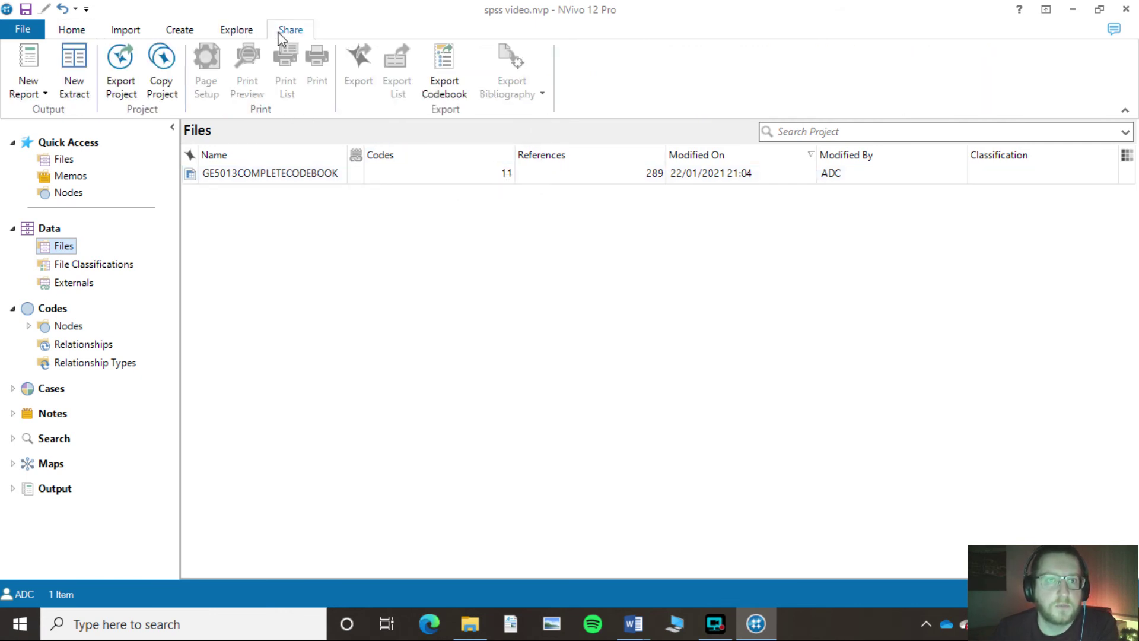
{"action": "left_click", "coordinate": [444, 84]}
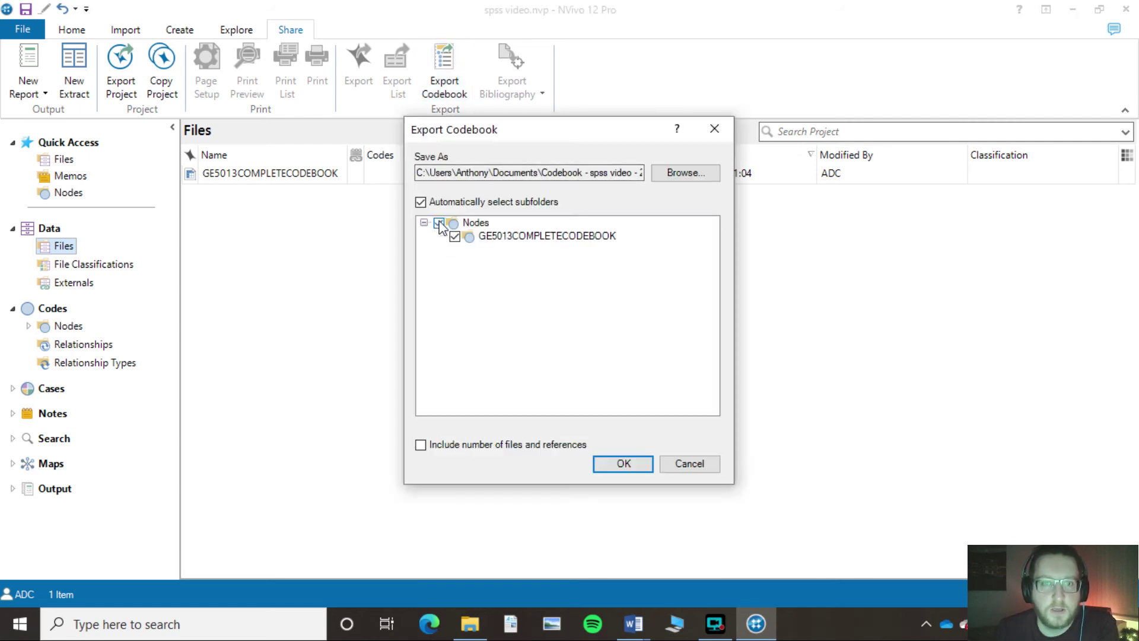
{"action": "left_click", "coordinate": [439, 223]}
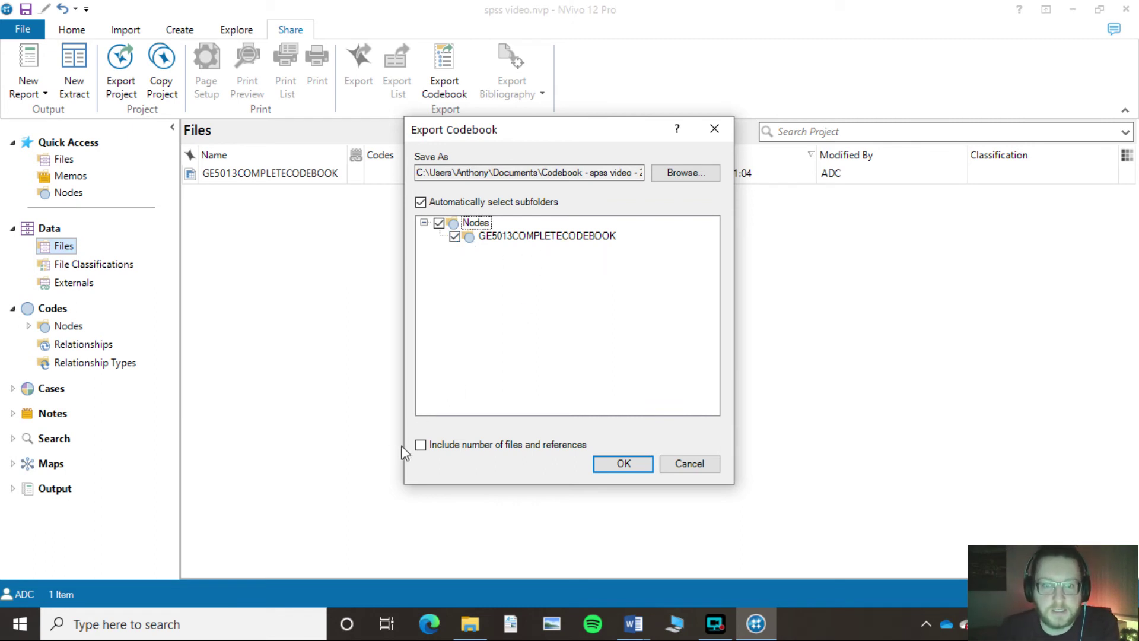
{"action": "left_click", "coordinate": [422, 446]}
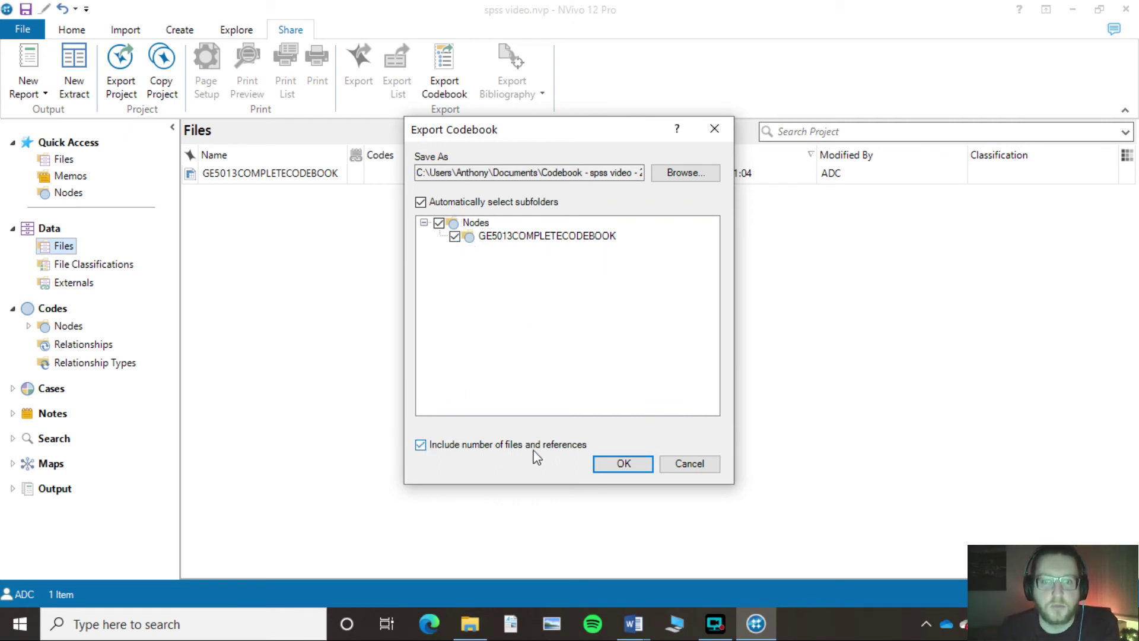
{"action": "left_click", "coordinate": [623, 464]}
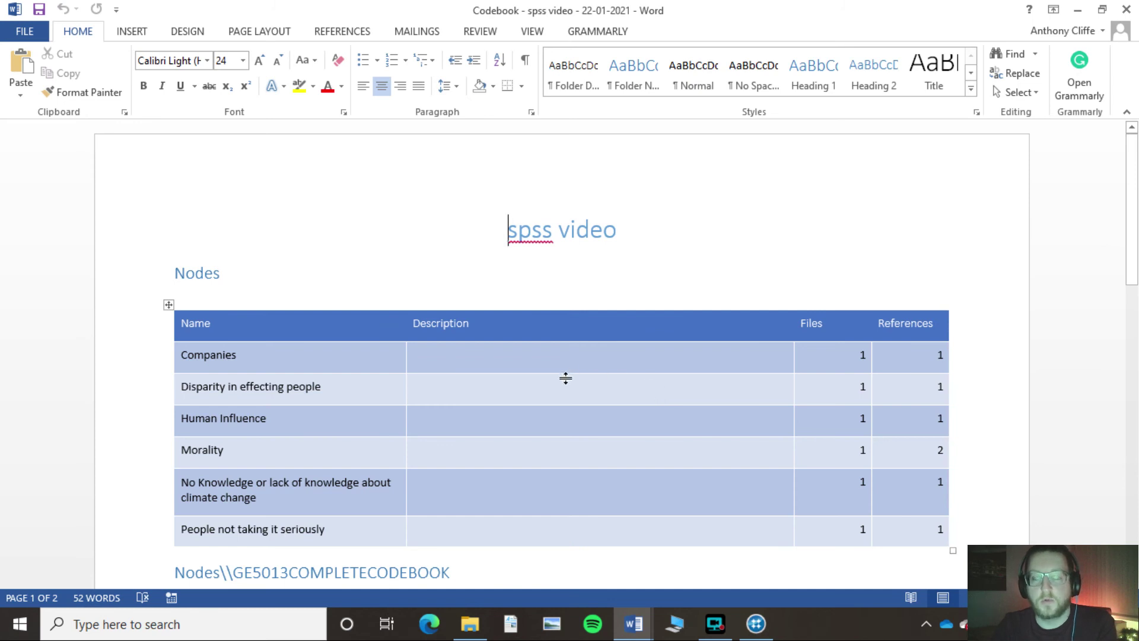
Step: Sort the node rows of the exported codebook's first table by the References column as numbers in descending order
{"action": "scroll", "coordinate": [724, 274], "scroll_direction": "down", "scroll_amount": 8}
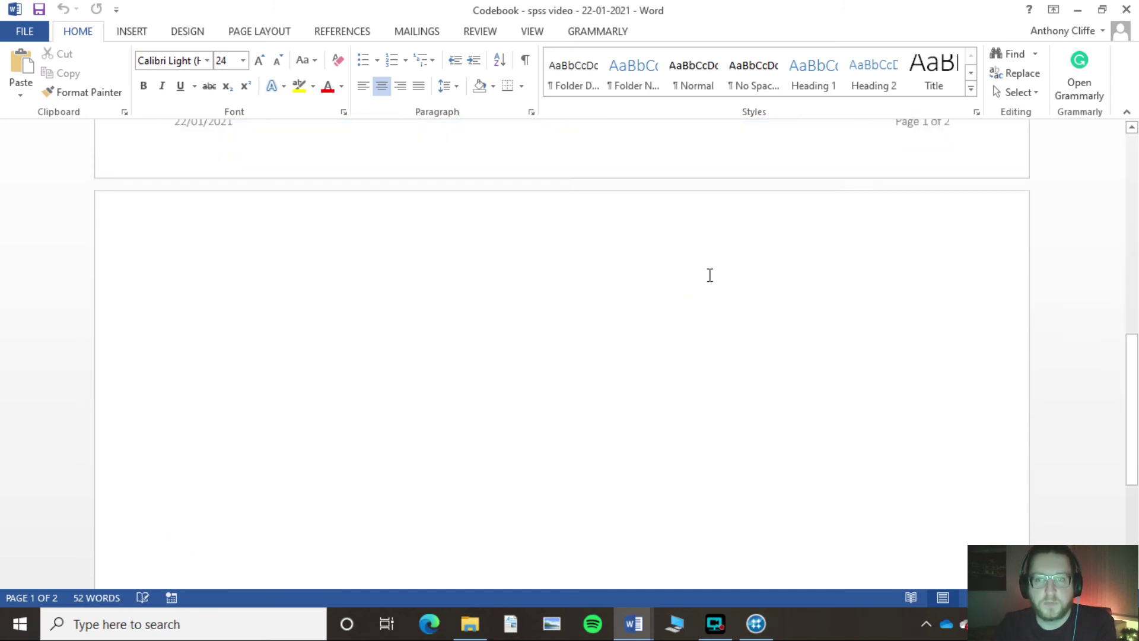
{"action": "scroll", "coordinate": [709, 283], "scroll_direction": "up", "scroll_amount": 7}
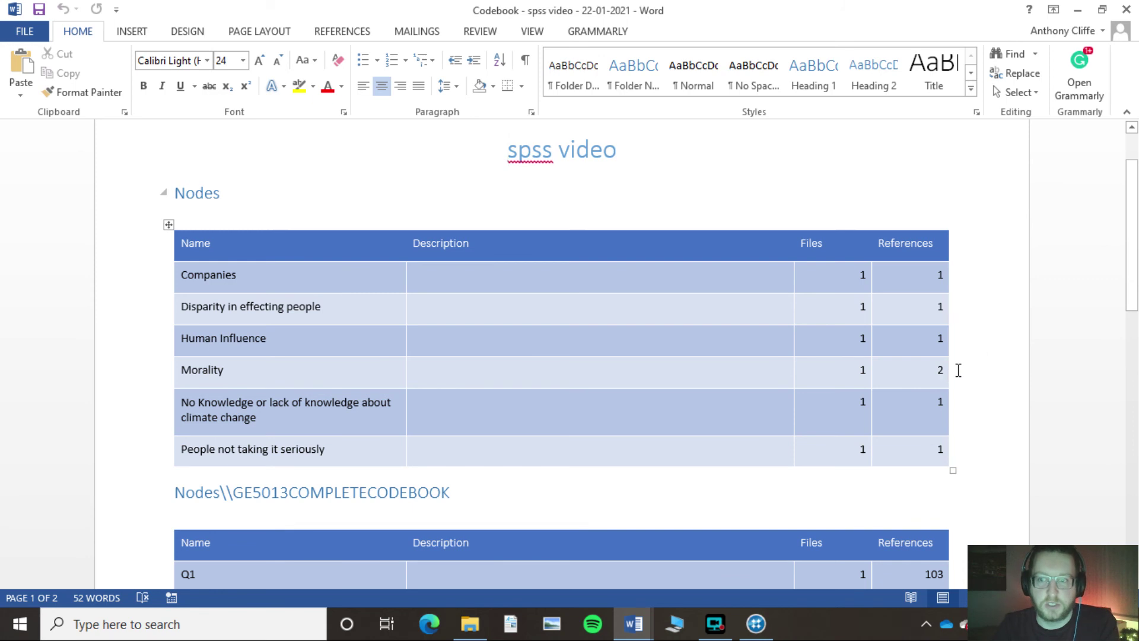
{"action": "scroll", "coordinate": [945, 345], "scroll_direction": "up", "scroll_amount": 1}
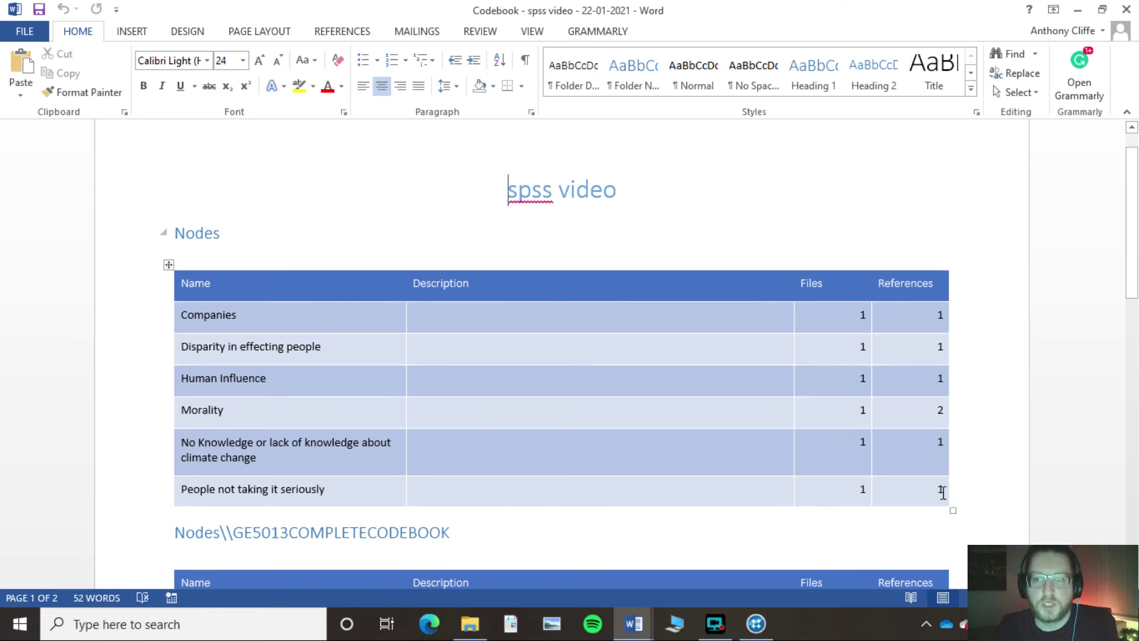
{"action": "left_click_drag", "start_coordinate": [939, 490], "coordinate": [922, 319]}
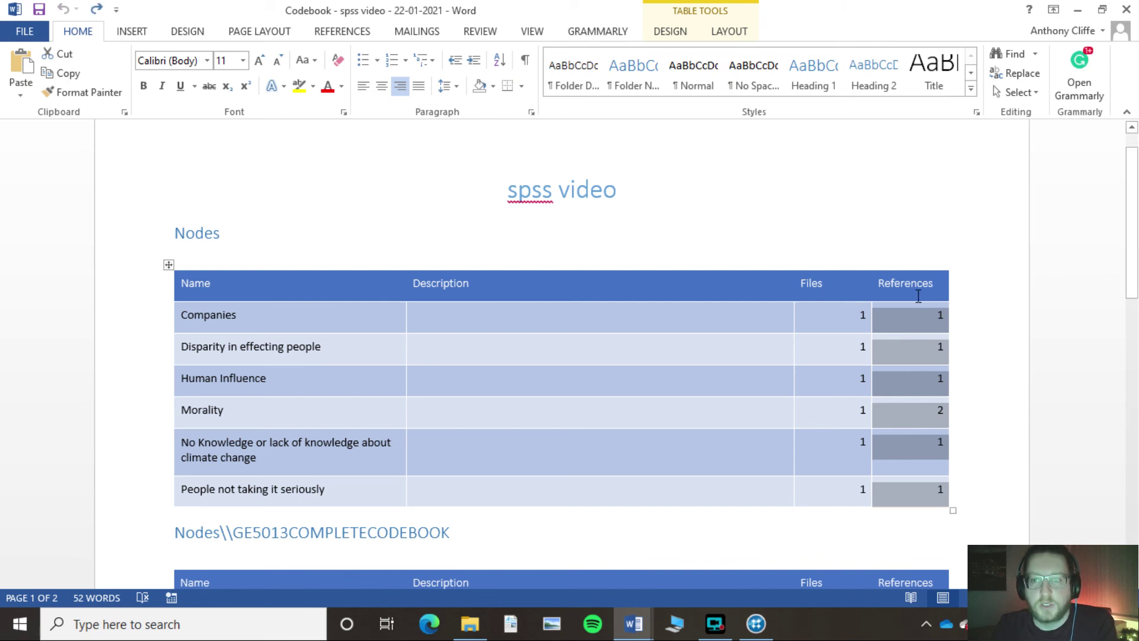
{"action": "key", "text": "ctrl+z"}
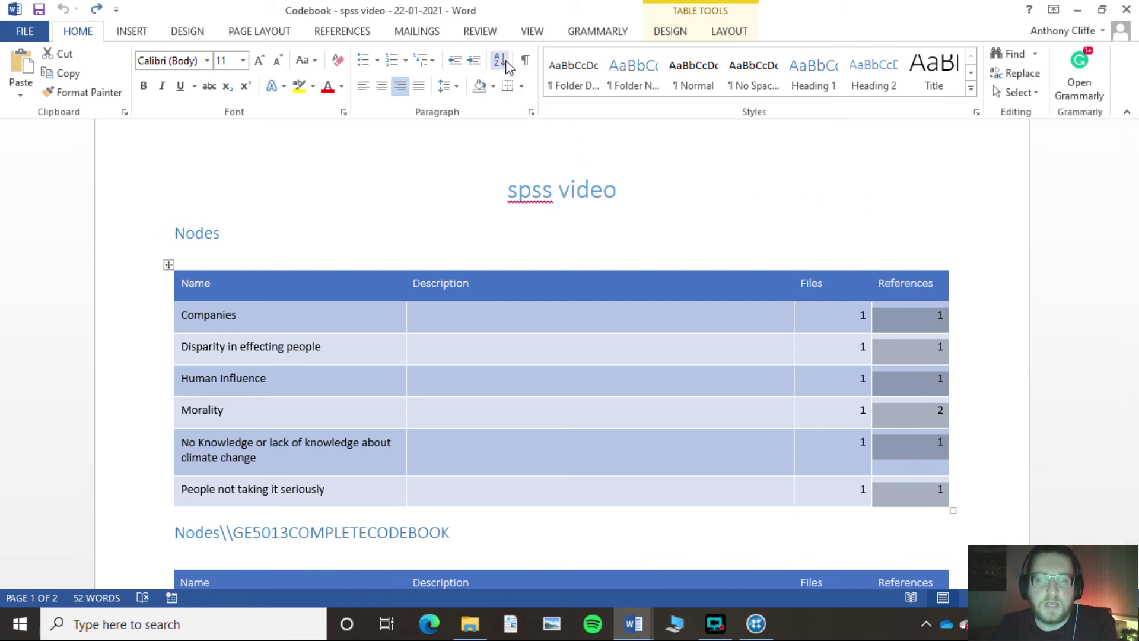
{"action": "left_click", "coordinate": [500, 61]}
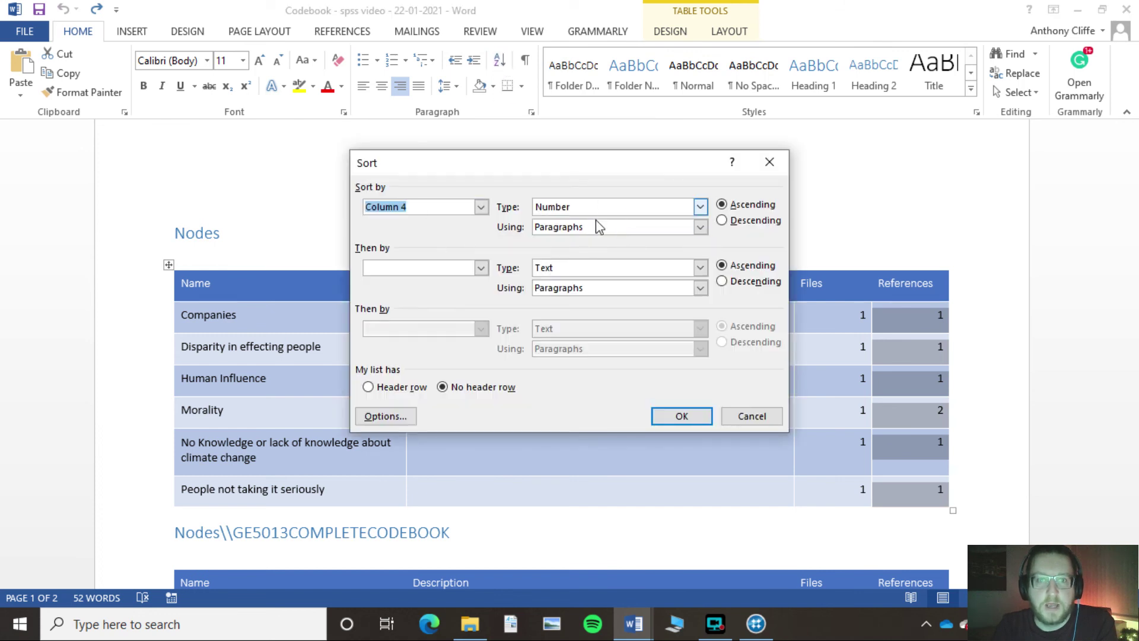
{"action": "left_click", "coordinate": [722, 220]}
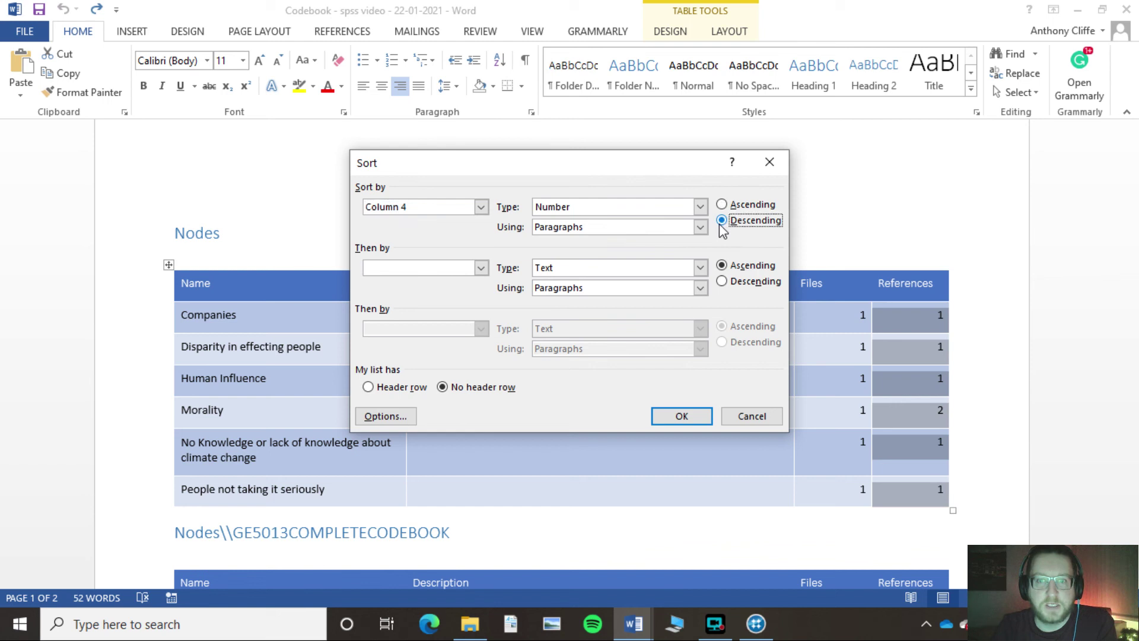
{"action": "left_click", "coordinate": [700, 417]}
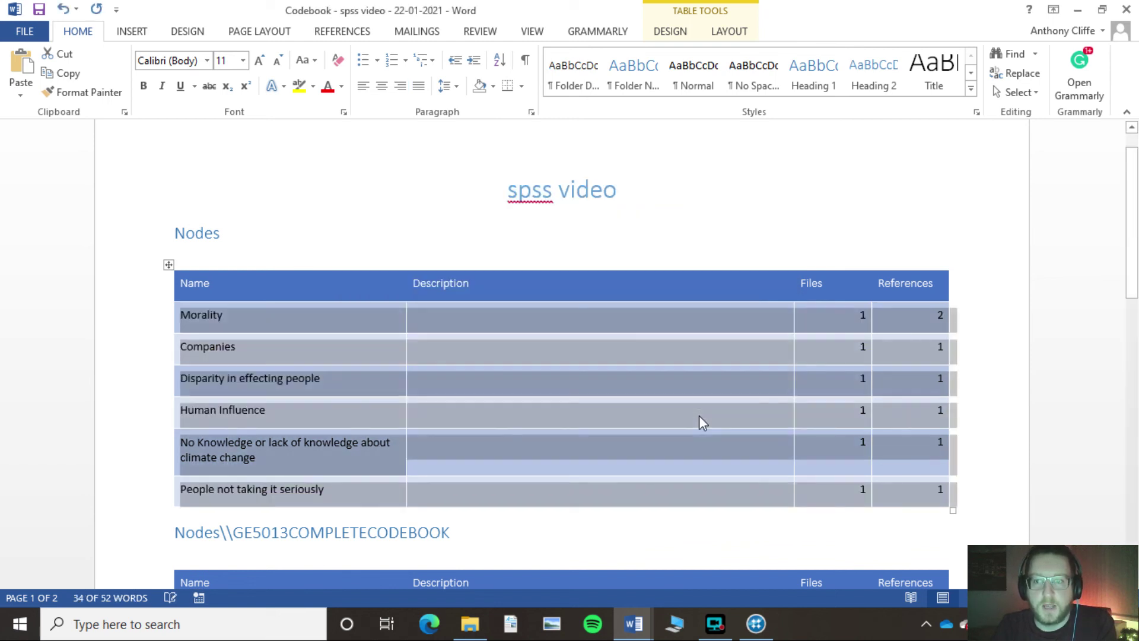
{"action": "left_click", "coordinate": [970, 347]}
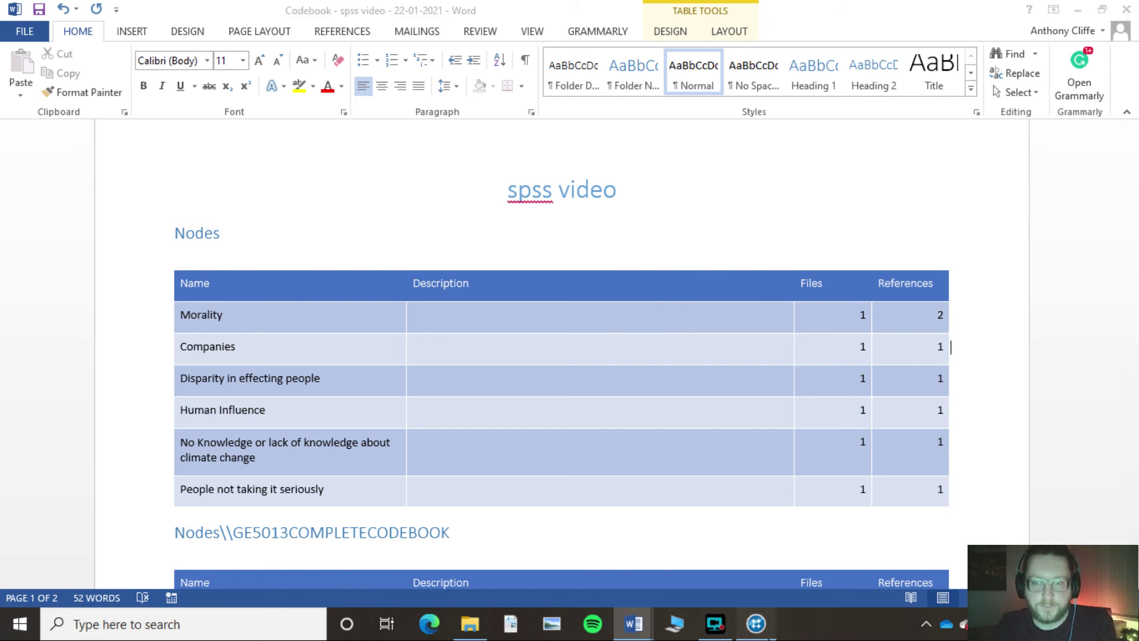
Step: Switch back to NVivo and open the Morality node from the list of nodes
{"action": "left_click", "coordinate": [755, 624]}
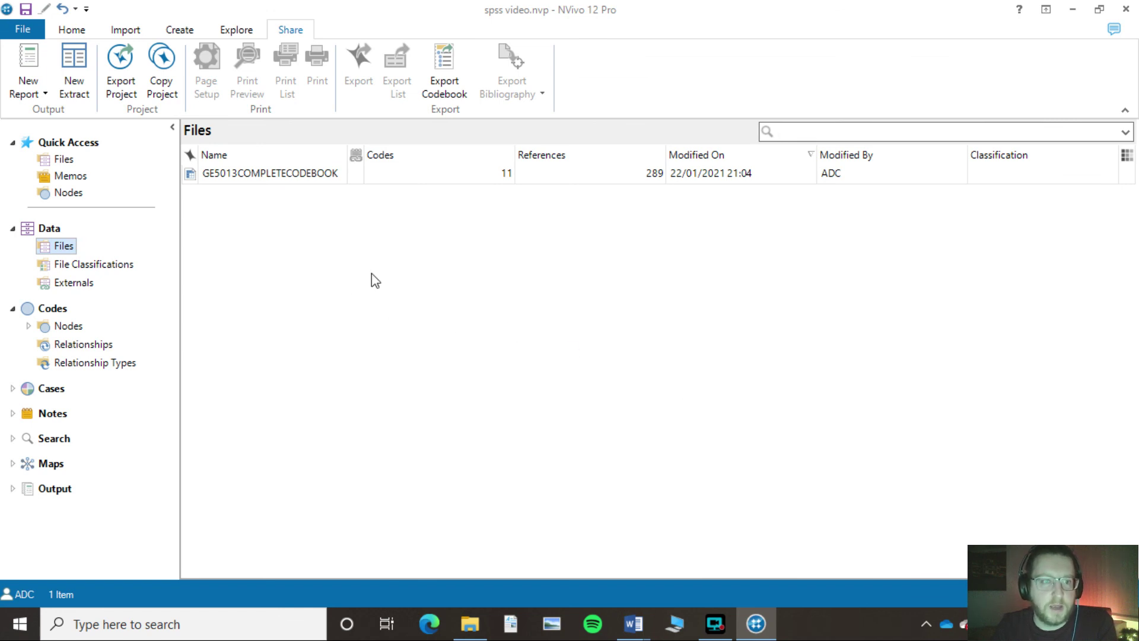
{"action": "left_click", "coordinate": [66, 329]}
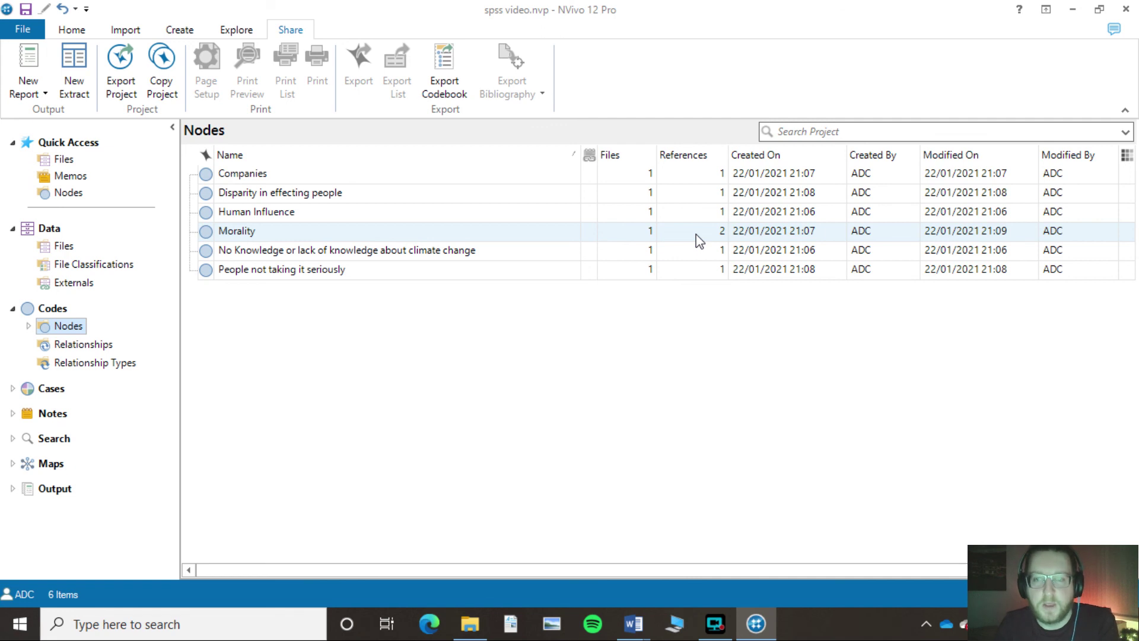
{"action": "double_click", "coordinate": [365, 231]}
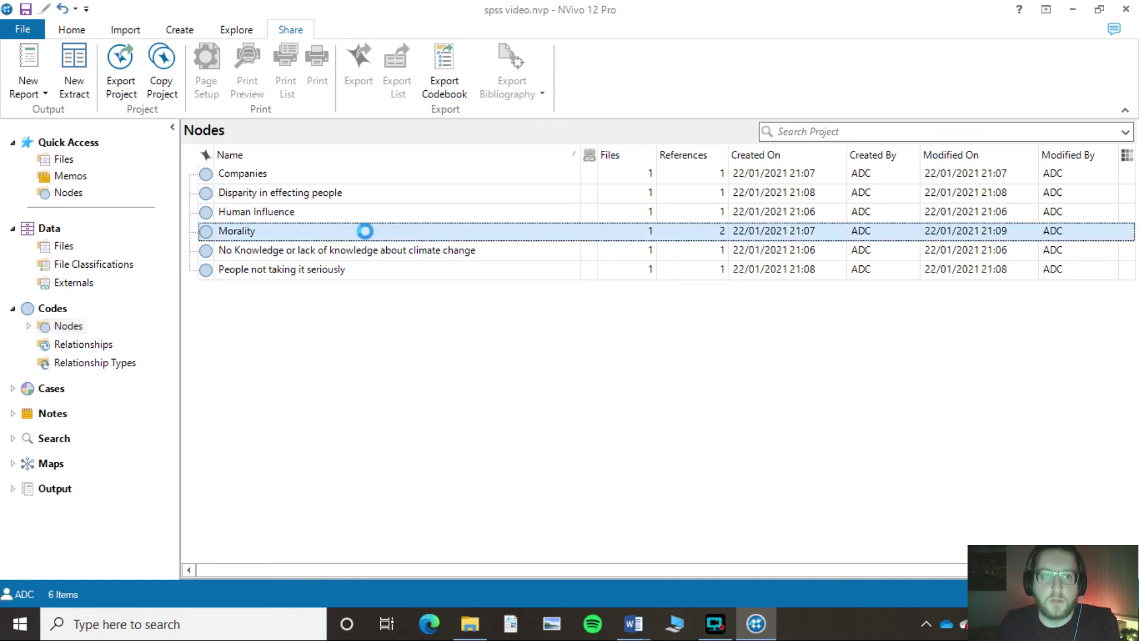